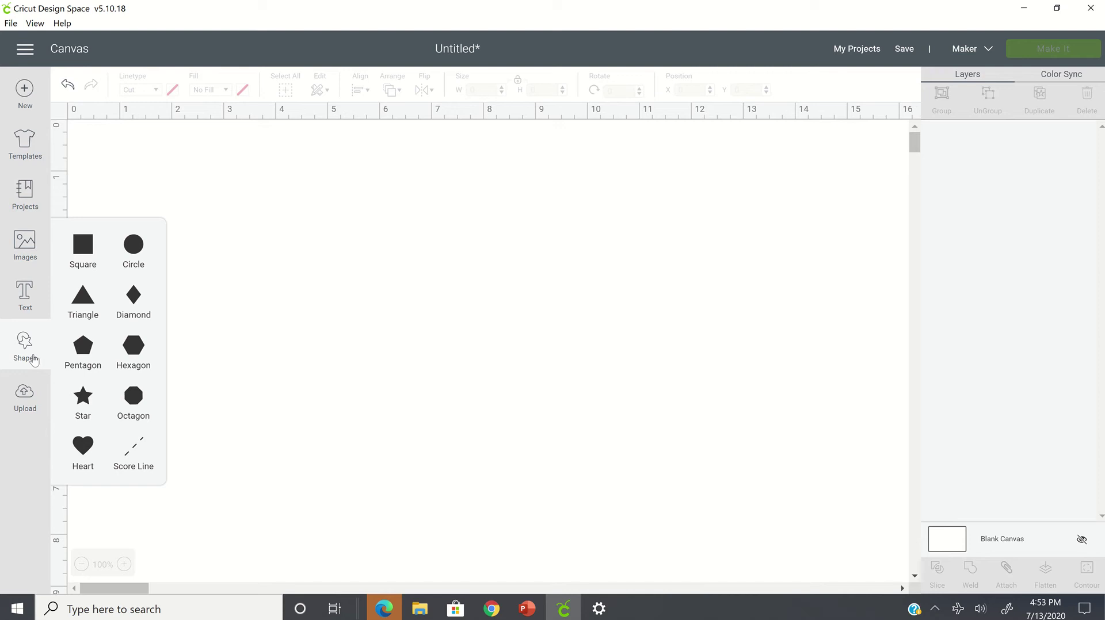
Step: Search the image library for teardrop and insert the solid Teardrop Embellishment image onto the canvas
left_click(278, 340)
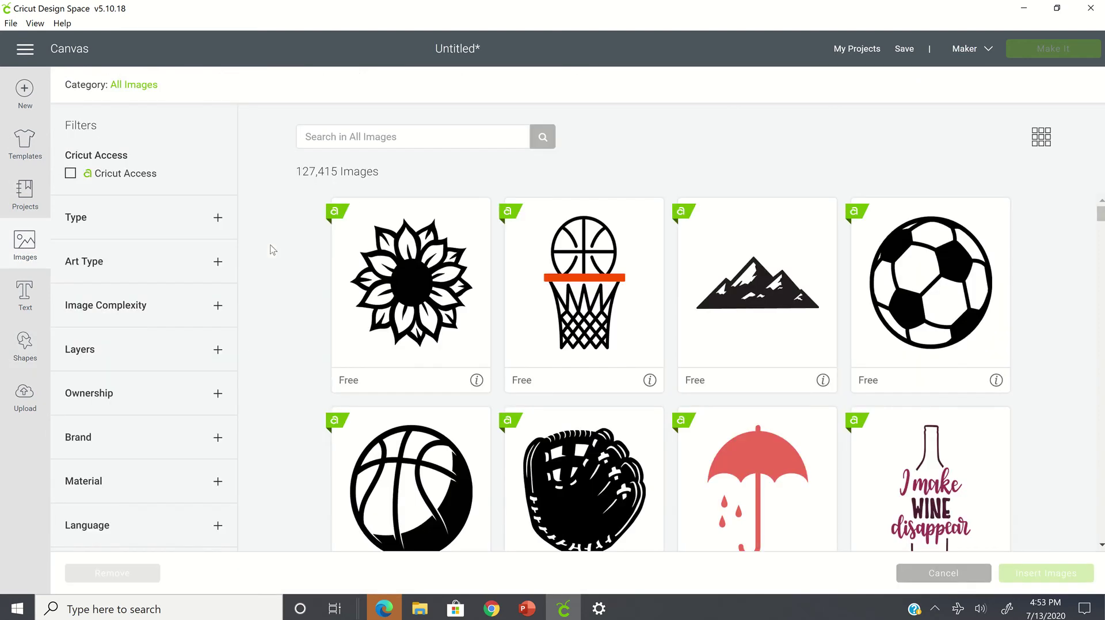
left_click(450, 139)
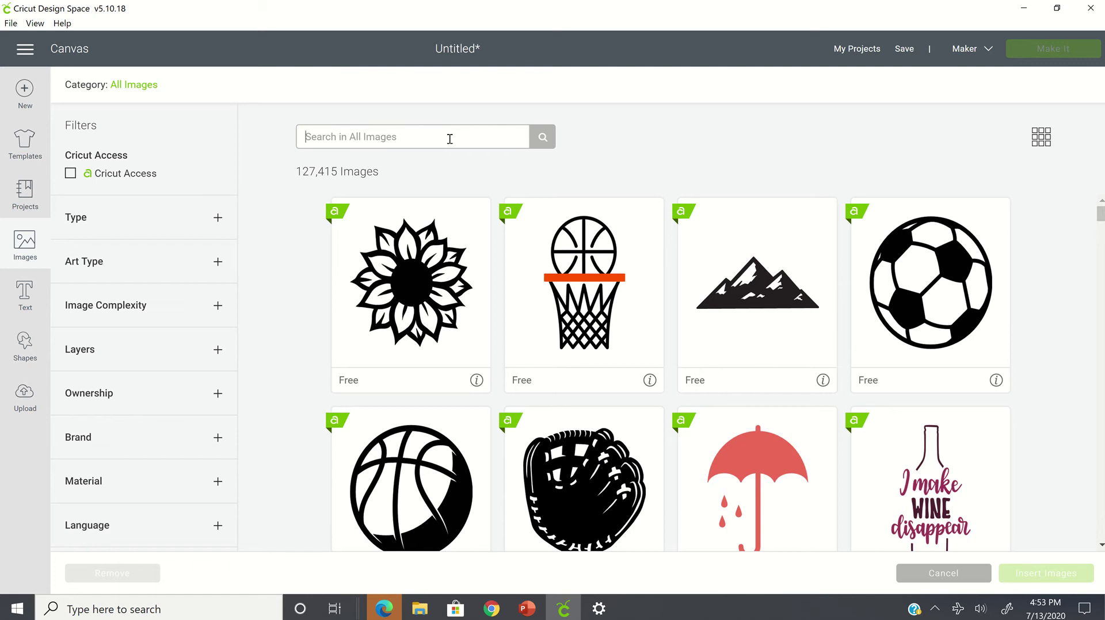
type("teardrop")
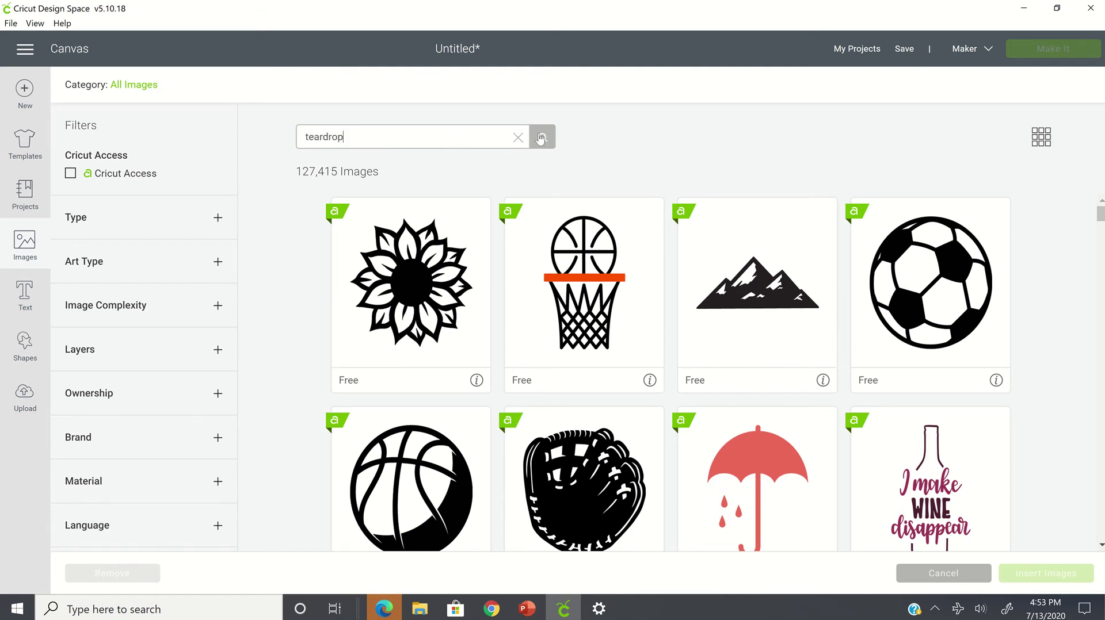
key("Return")
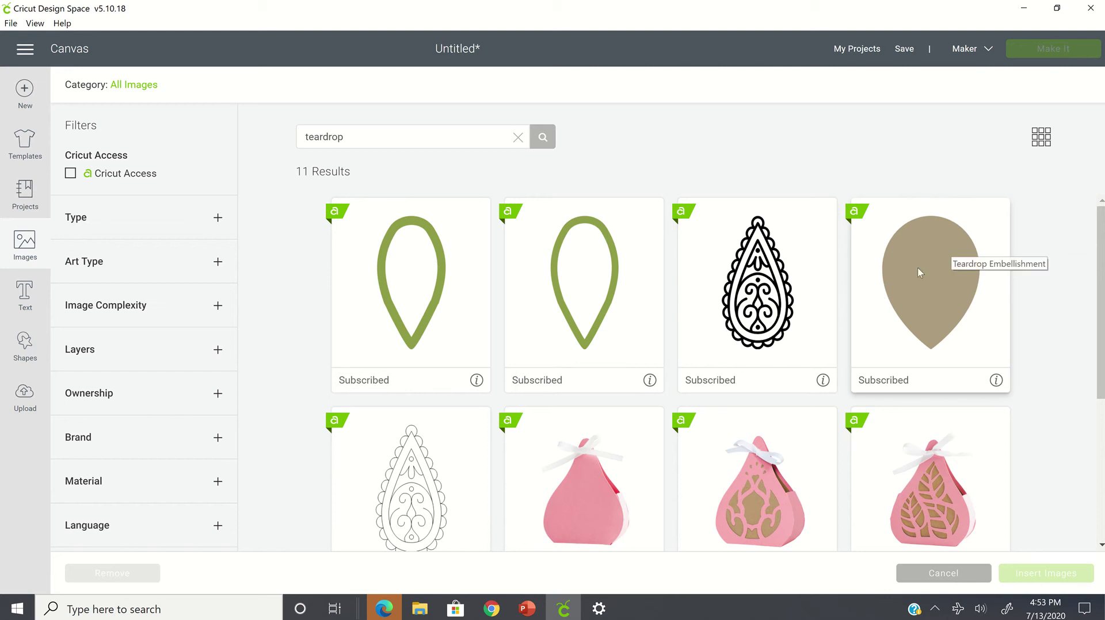
left_click(930, 254)
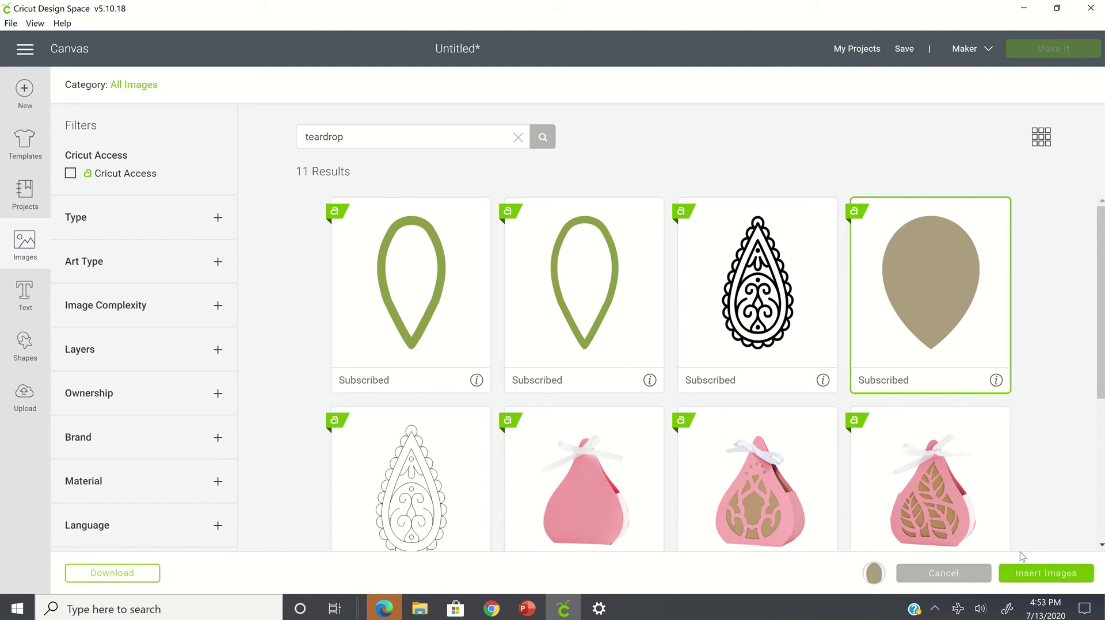
left_click(1019, 579)
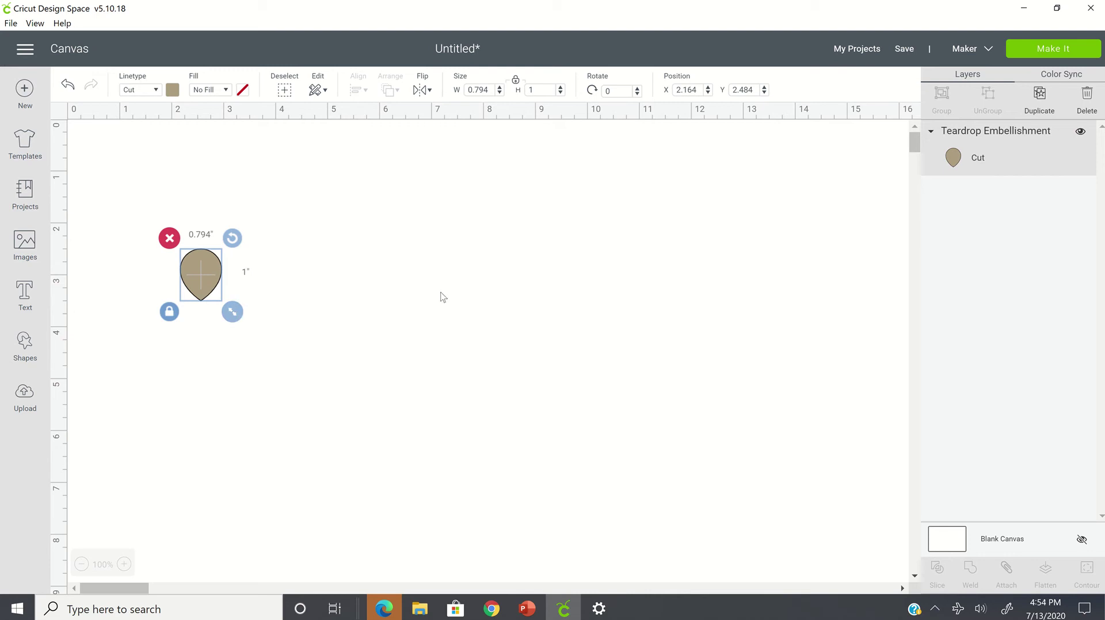
Step: Flip the teardrop vertically so its point faces up
left_click(240, 293)
left_click(194, 275)
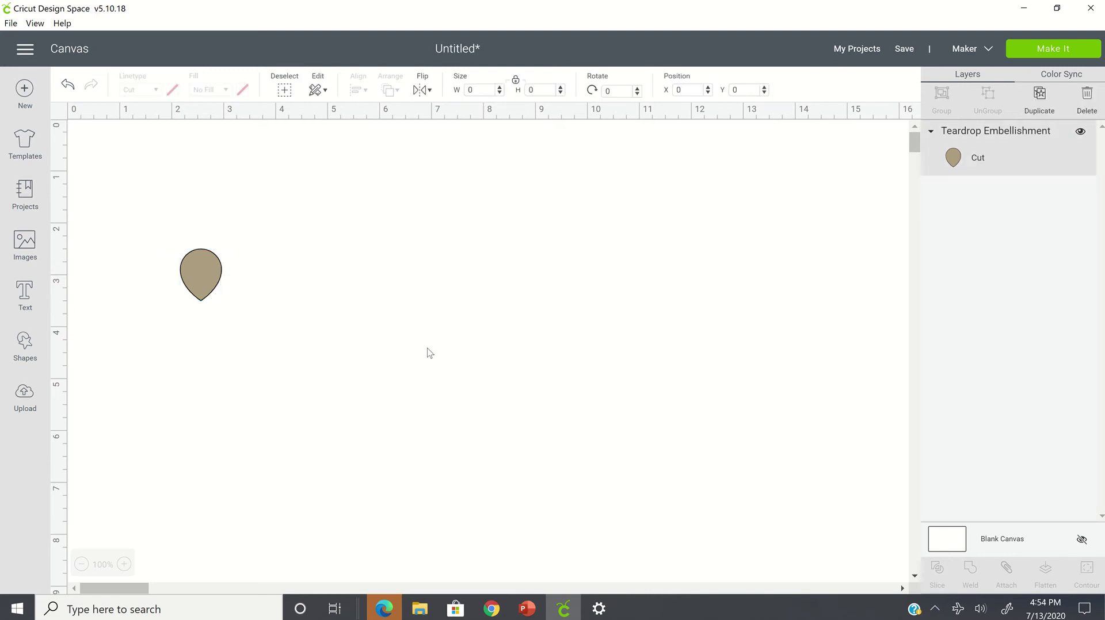
left_click(429, 92)
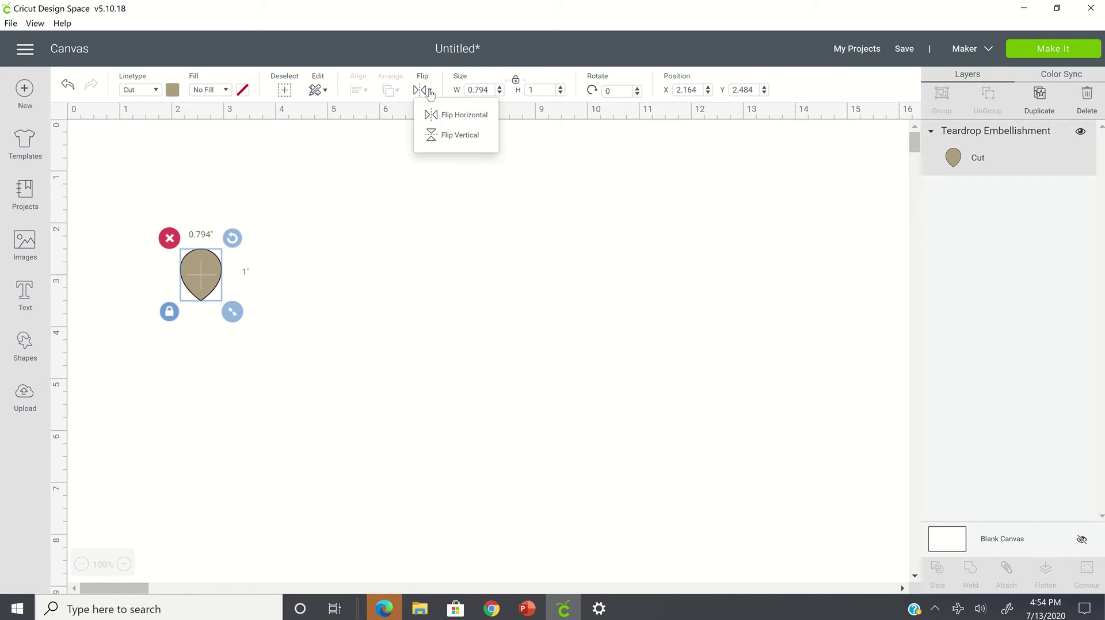
left_click(451, 139)
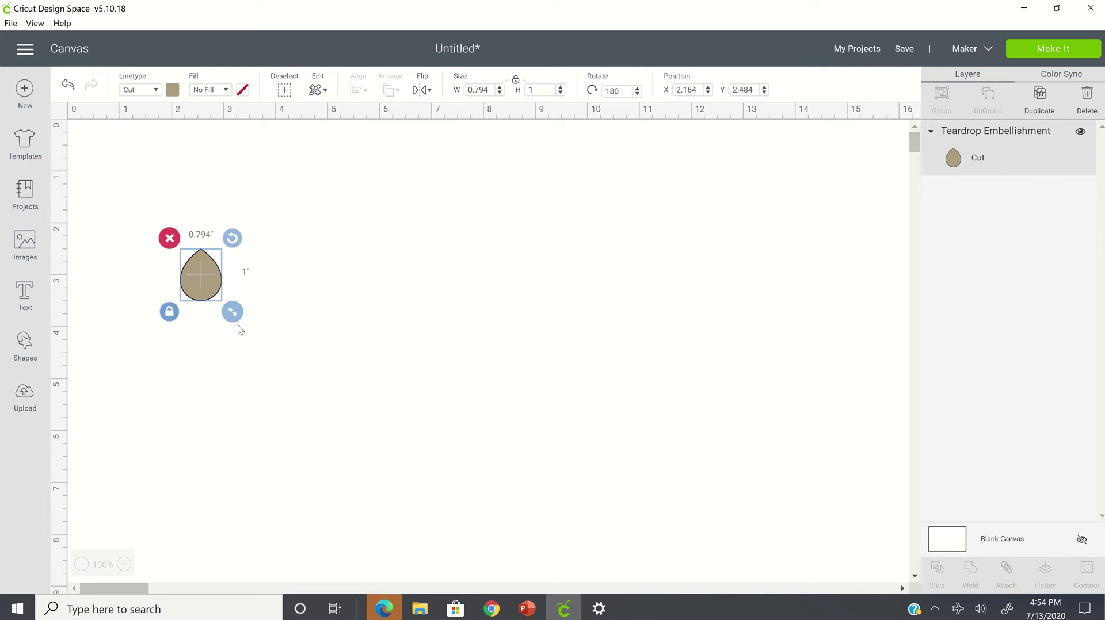
Step: Unlock the teardrop's proportions, resize it to about 3 in wide by 4.25 in high, and move it to about X 1.75, Y 1.19
left_click(168, 314)
left_click_drag(232, 316, 351, 489)
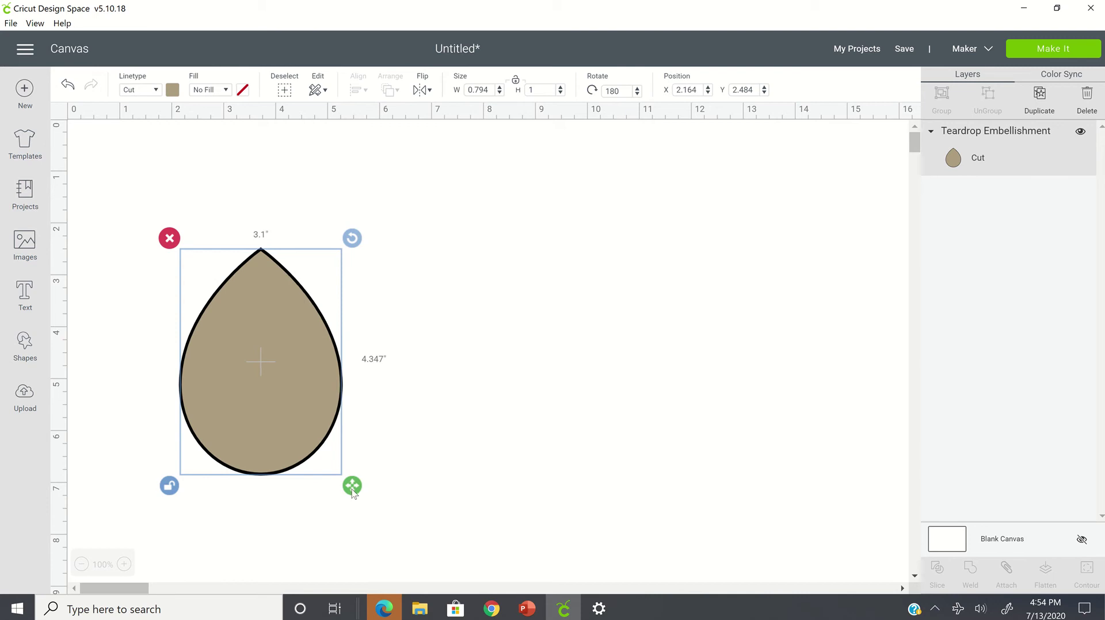
left_click(407, 462)
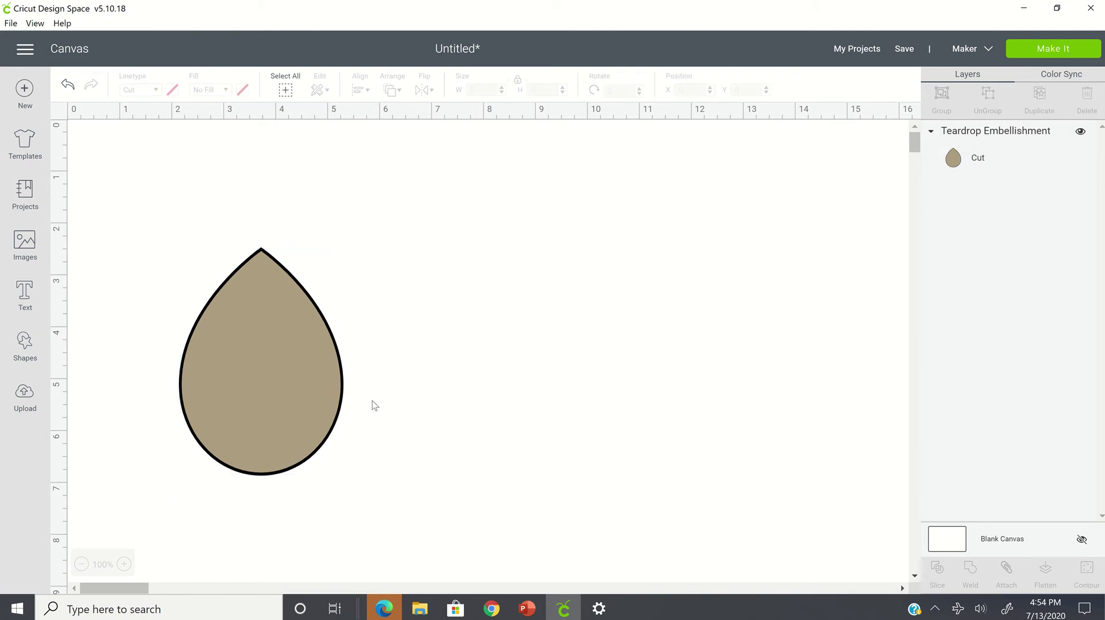
left_click(305, 410)
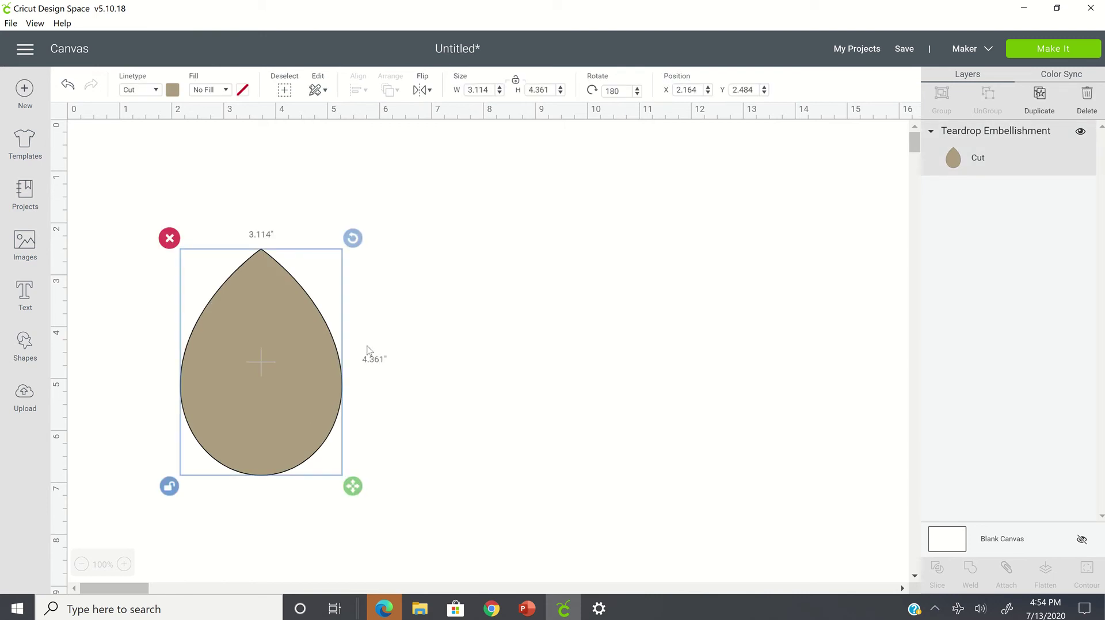
mouse_move(353, 487)
left_mouse_down()
mouse_move(331, 464)
mouse_move(349, 466)
mouse_move(349, 481)
left_mouse_up()
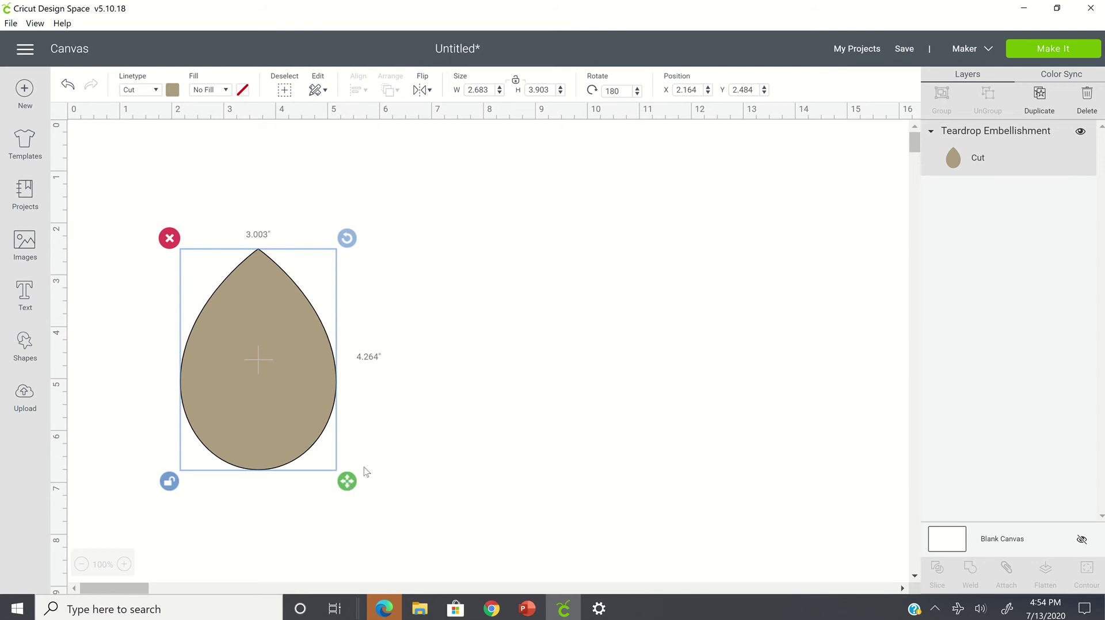
left_click(461, 338)
left_click(263, 380)
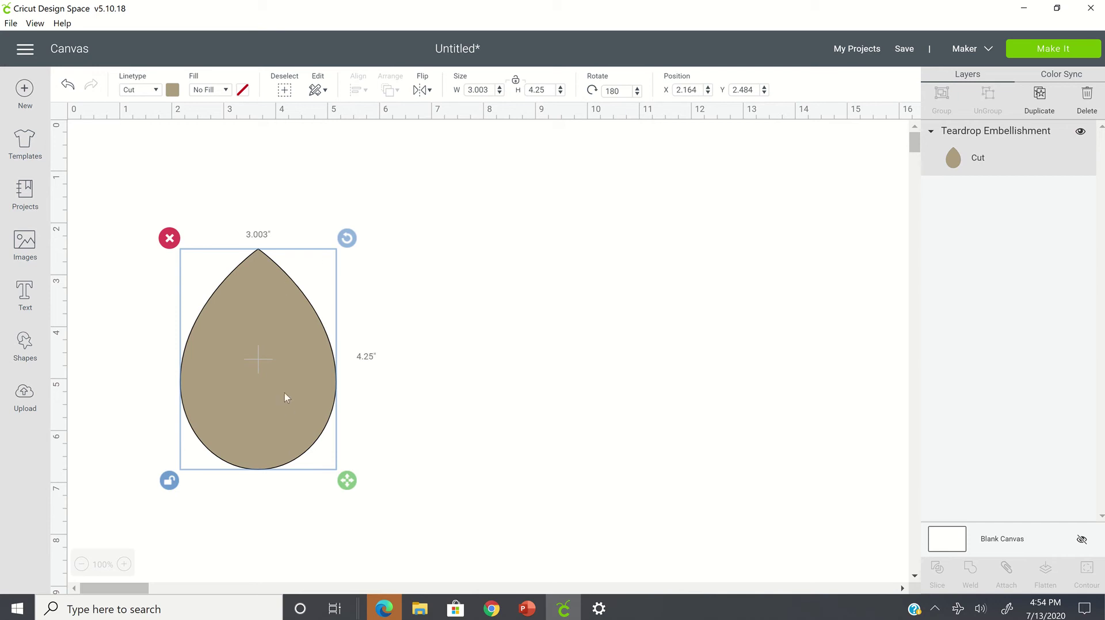
left_click_drag(284, 393, 265, 335)
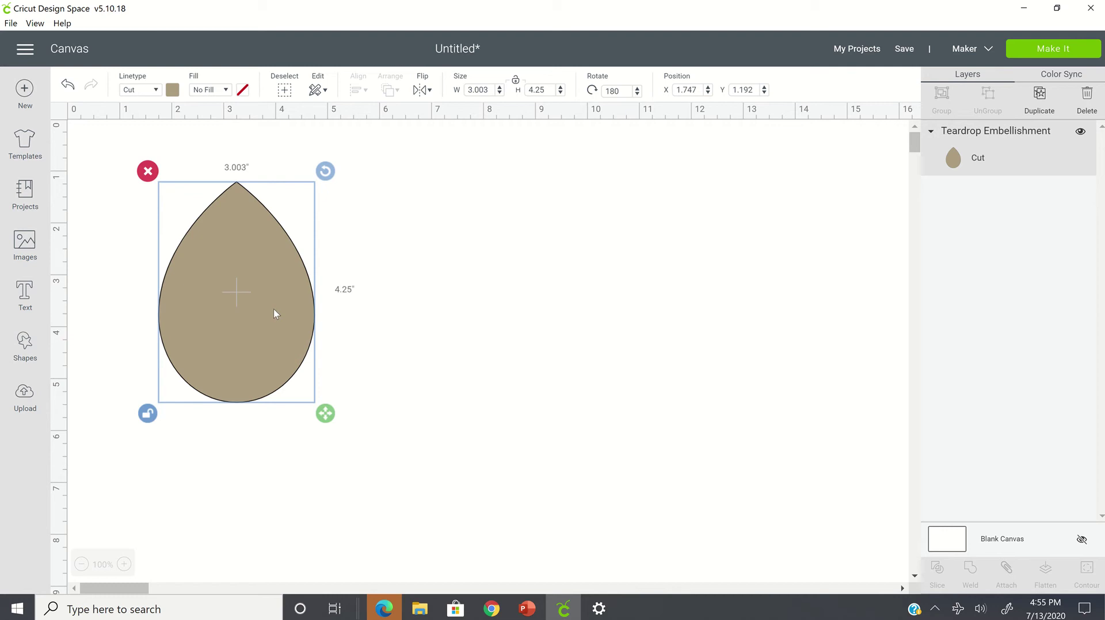
Step: Duplicate the teardrop and place the copy just to the right of the original
right_click(274, 309)
left_click(321, 248)
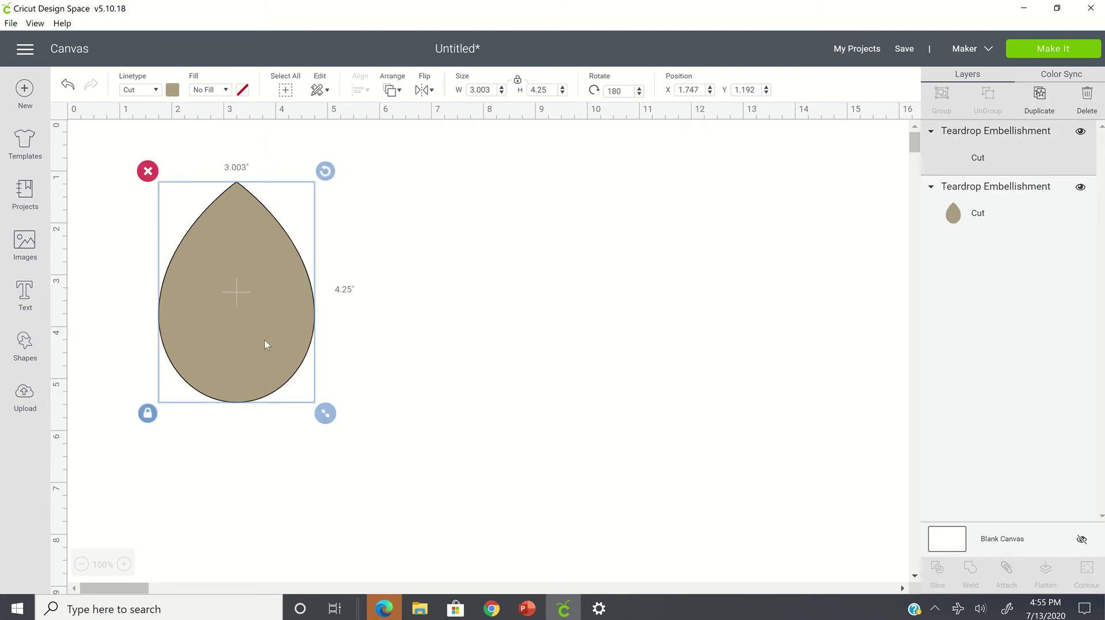
left_click_drag(265, 339, 417, 309)
left_click(569, 347)
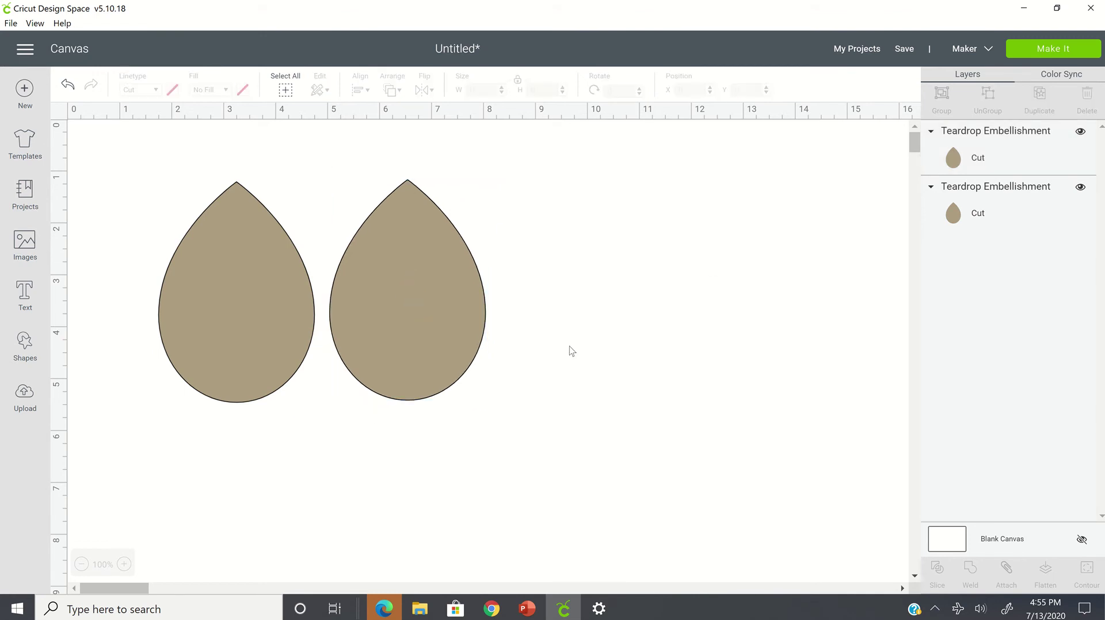
Step: Unlock the right-hand teardrop copy's proportions and shrink it to about 2.45 in wide by 3.44 in high
left_click(414, 235)
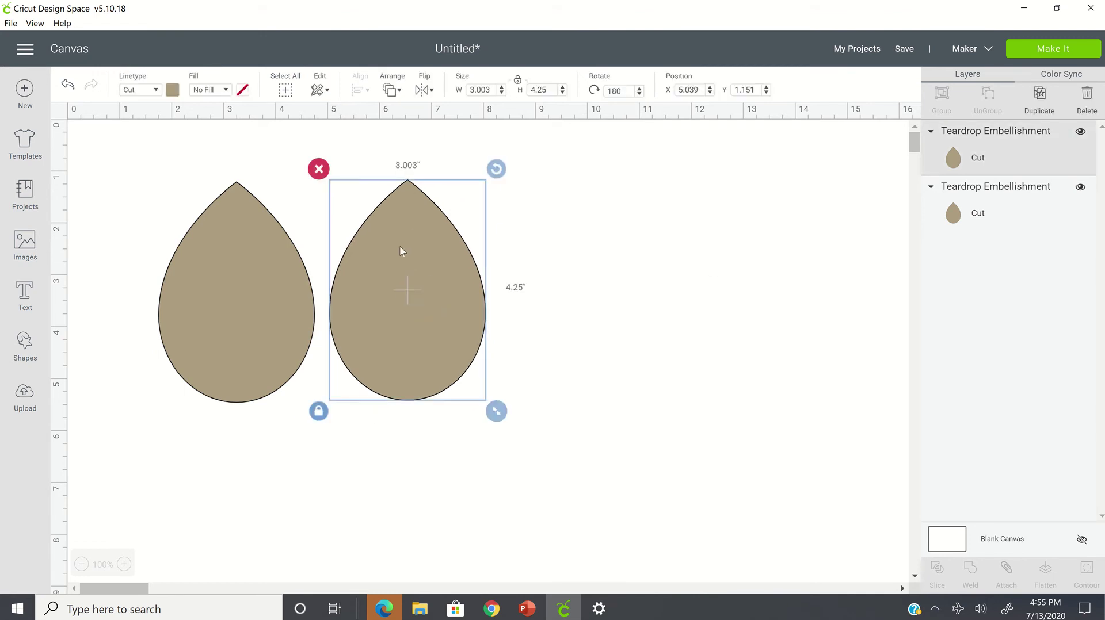
left_click(321, 416)
left_click_drag(500, 417, 471, 375)
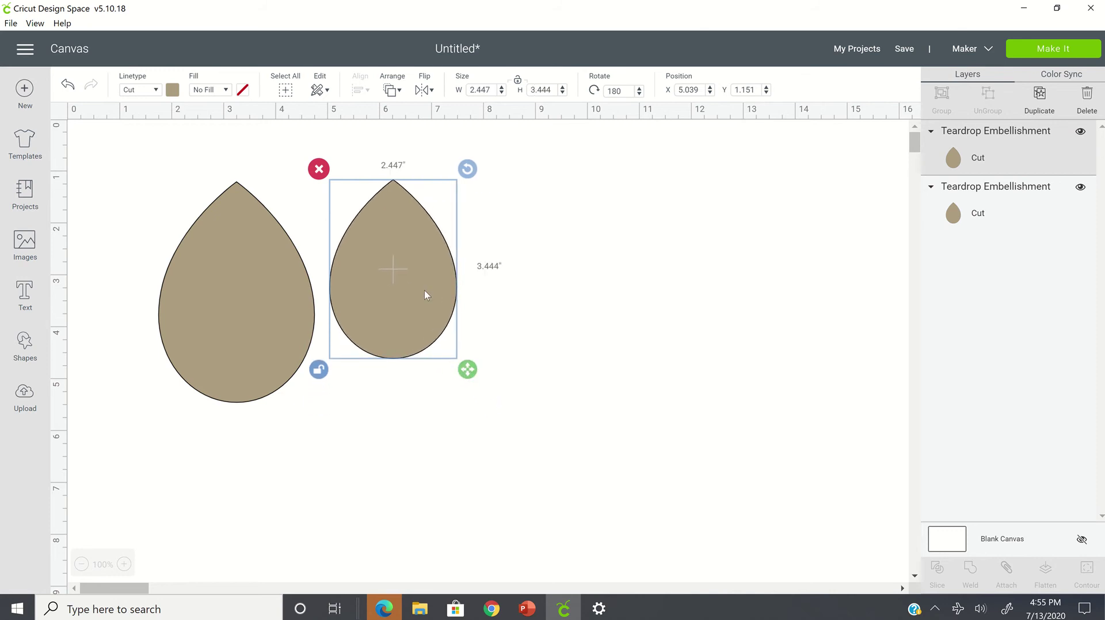
Step: Centre the smaller teardrop inside the larger one and slice the two shapes
left_click_drag(424, 290, 265, 319)
left_click(492, 326)
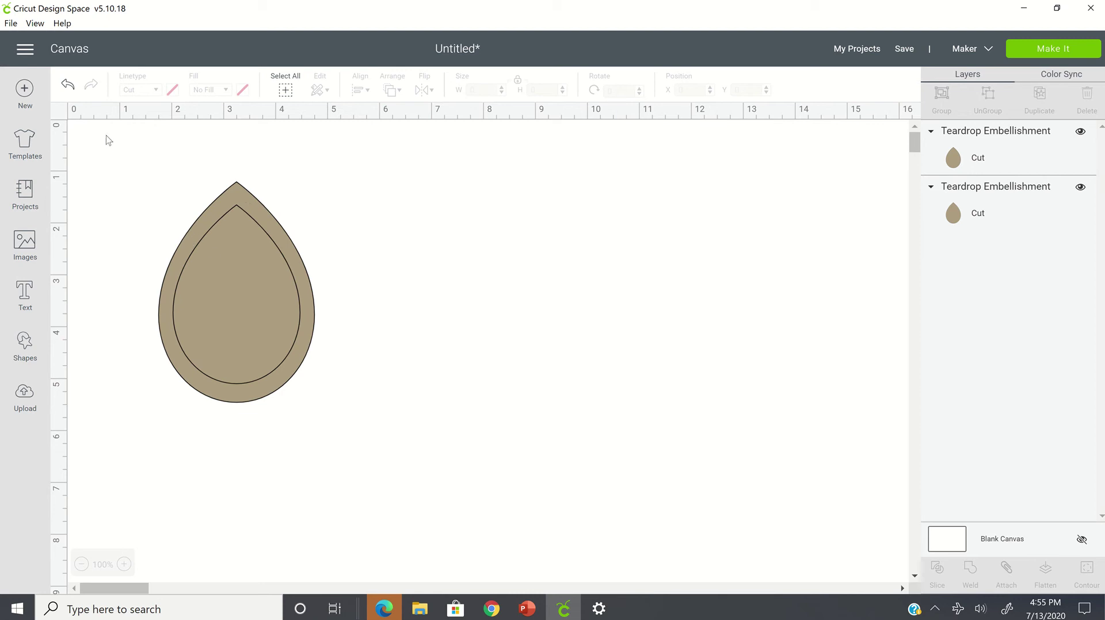
left_click_drag(106, 136, 379, 460)
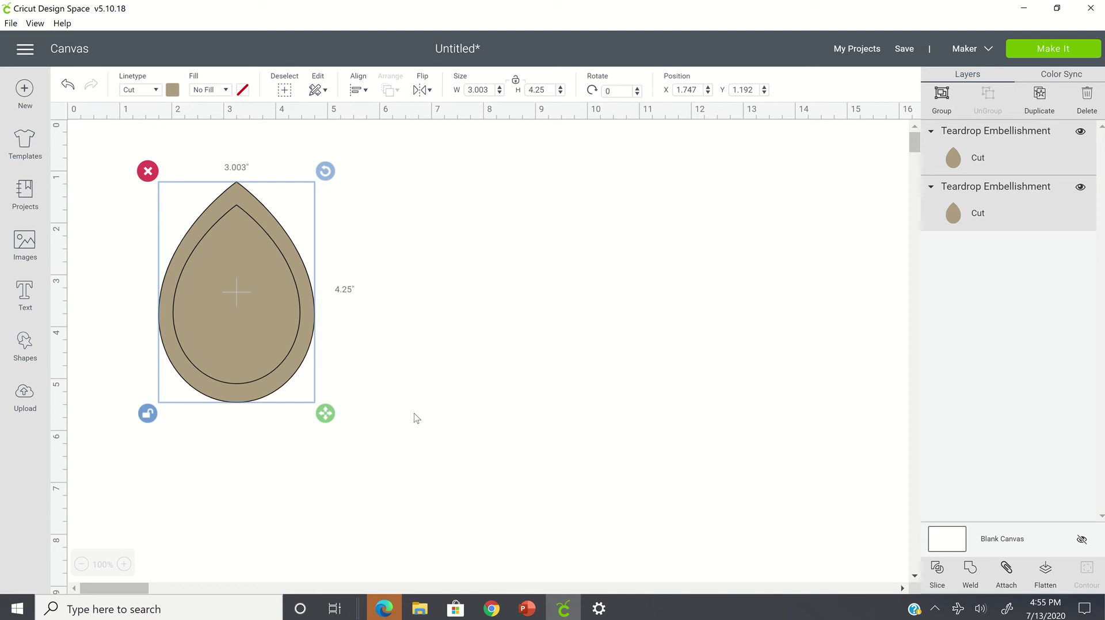
left_click(939, 584)
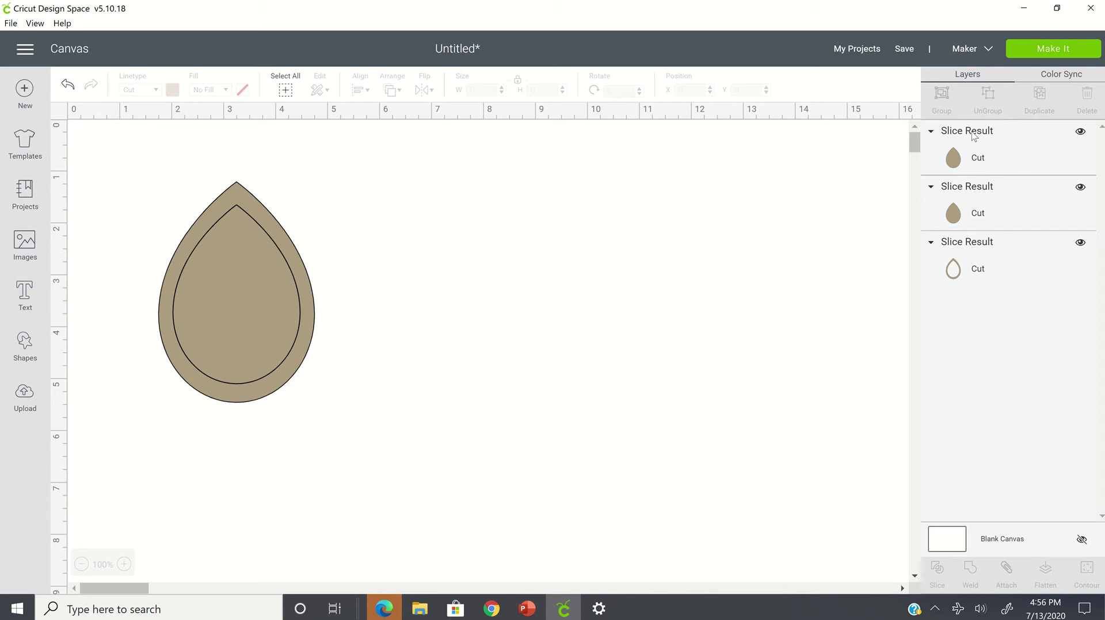
Step: Delete the two solid inner teardrop slice results, keeping only the teardrop-shaped frame
left_click(982, 167)
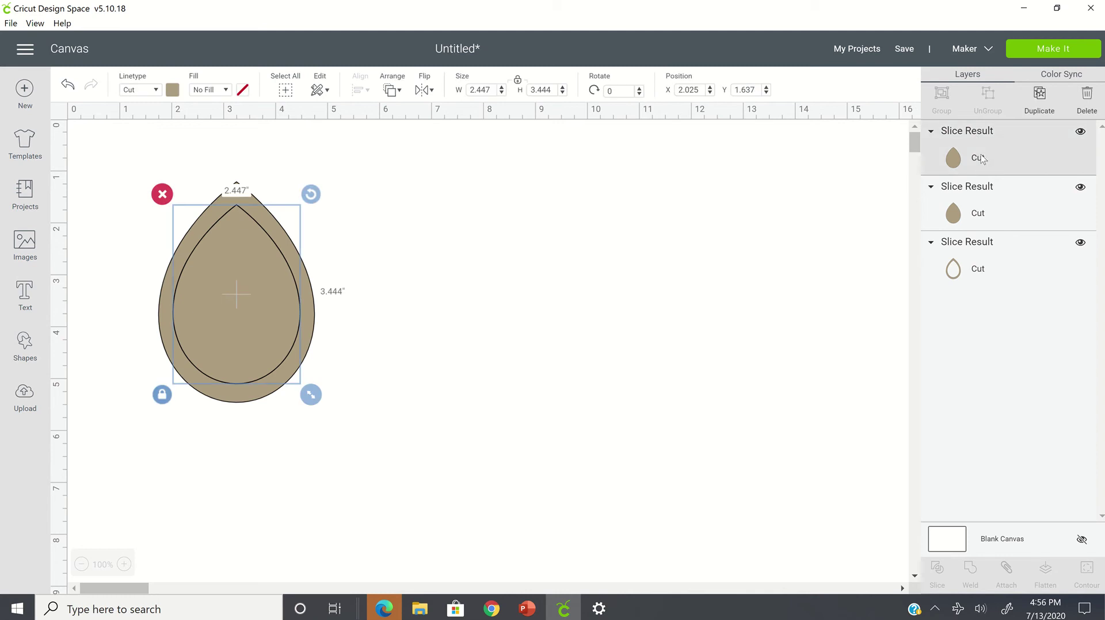
key("Delete")
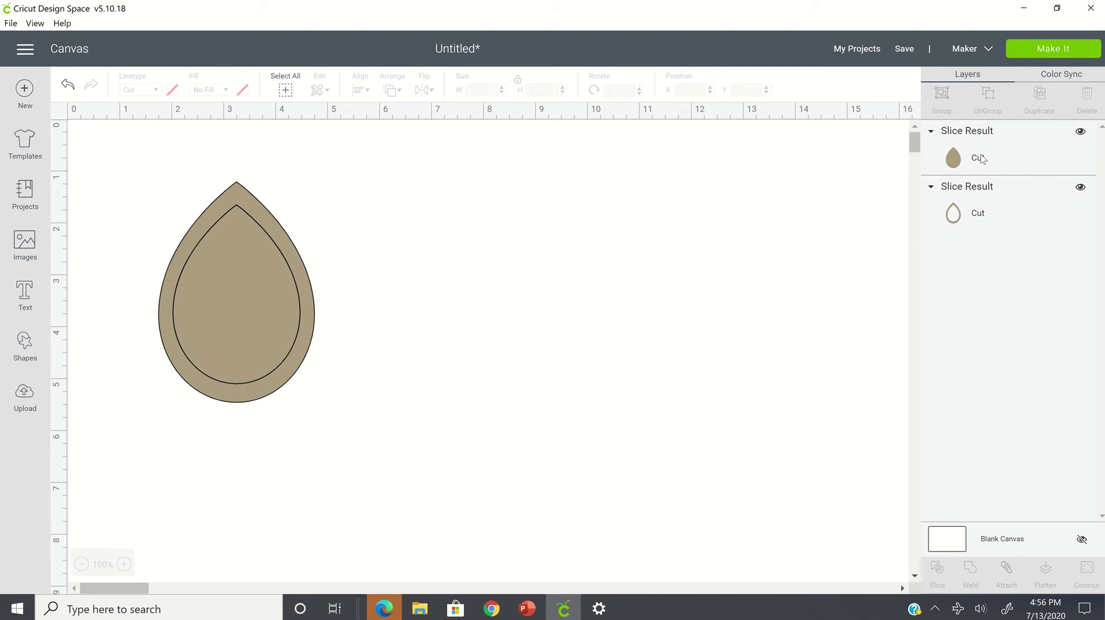
left_click(982, 160)
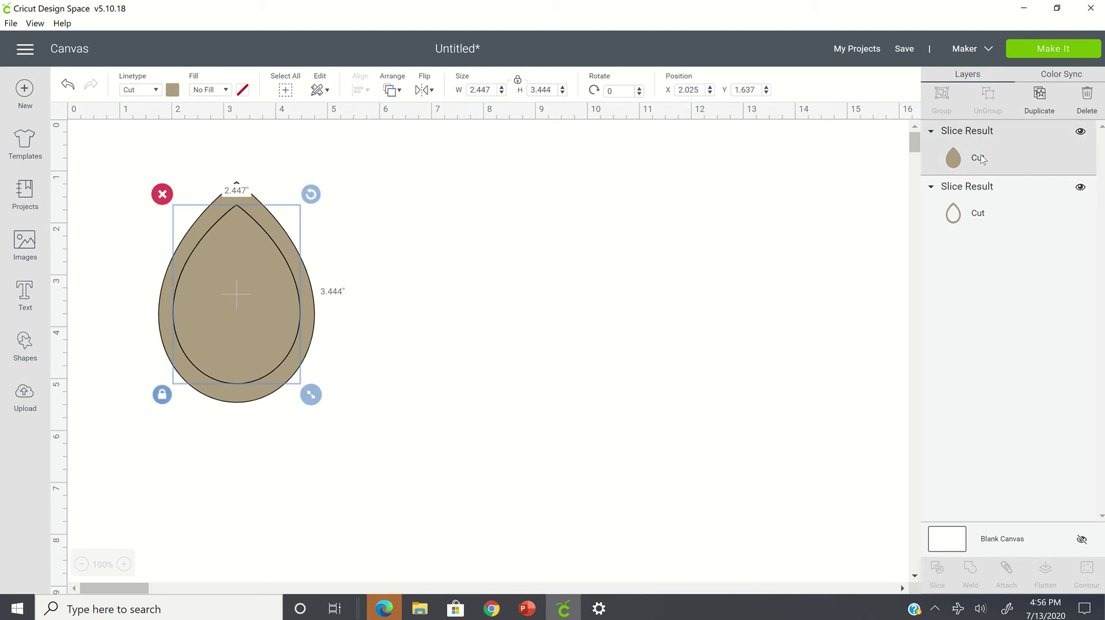
key("Delete")
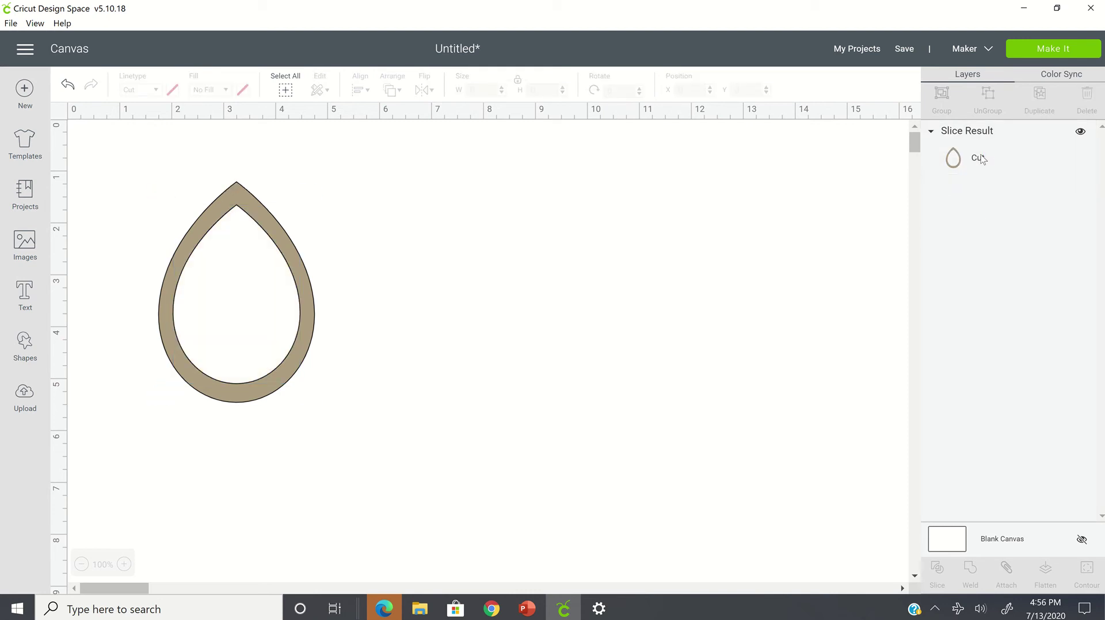
Step: Insert a circle shape and move it to the right of the teardrop frame, at about X 5.7, Y 2.4
left_click(304, 367)
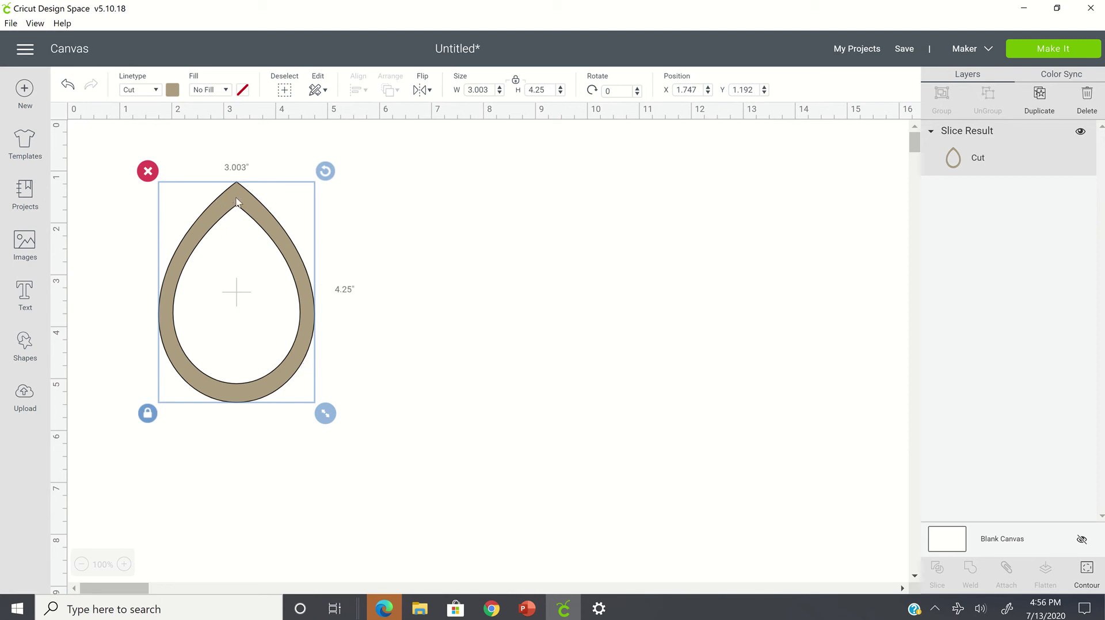
left_click(32, 361)
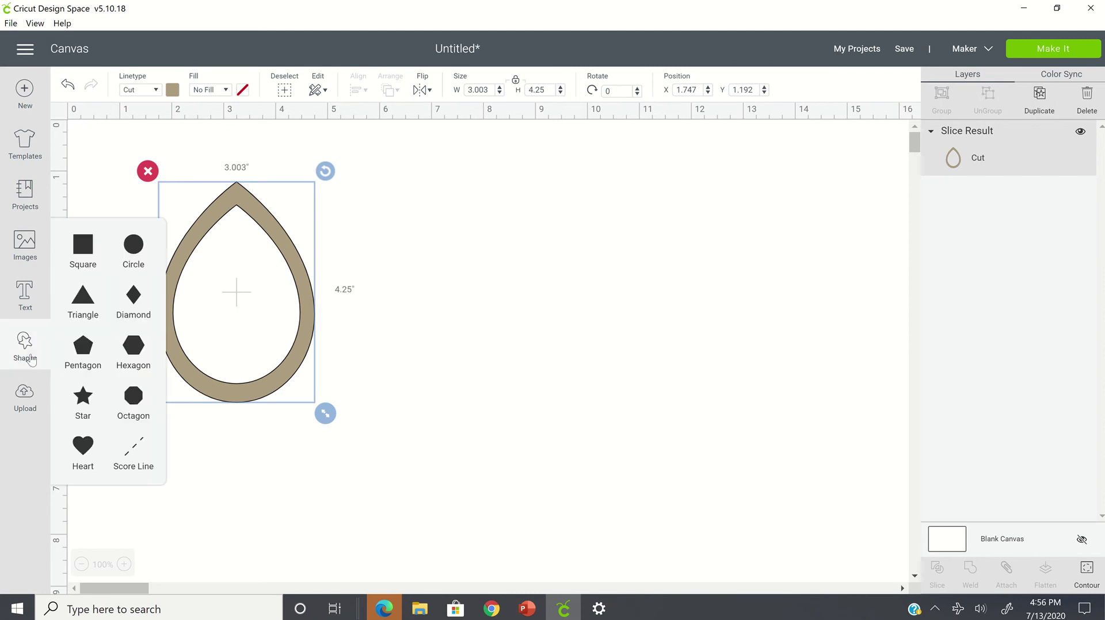
left_click(136, 247)
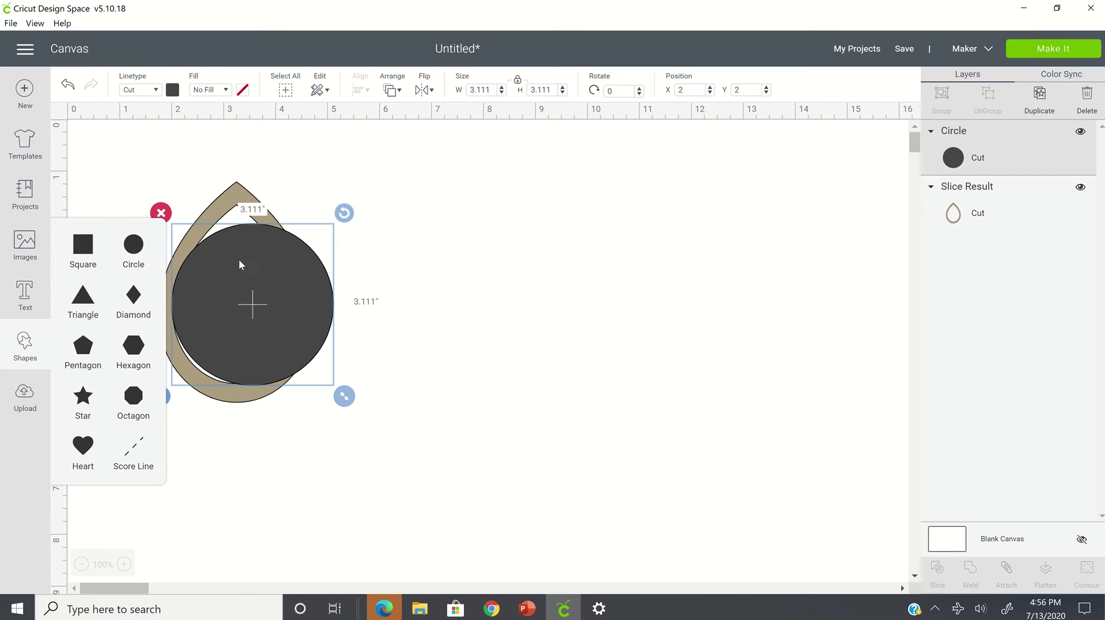
left_click_drag(443, 326, 467, 375)
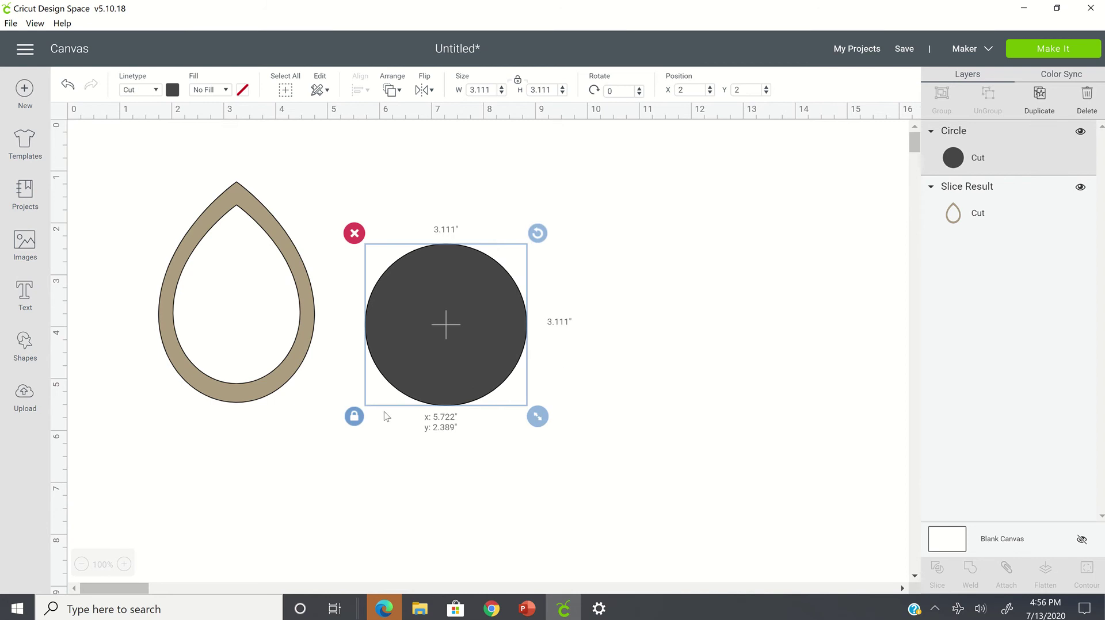
Step: Unlock the circle's proportions and shrink it to about 0.25 in wide by 0.22 in high
left_click(354, 419)
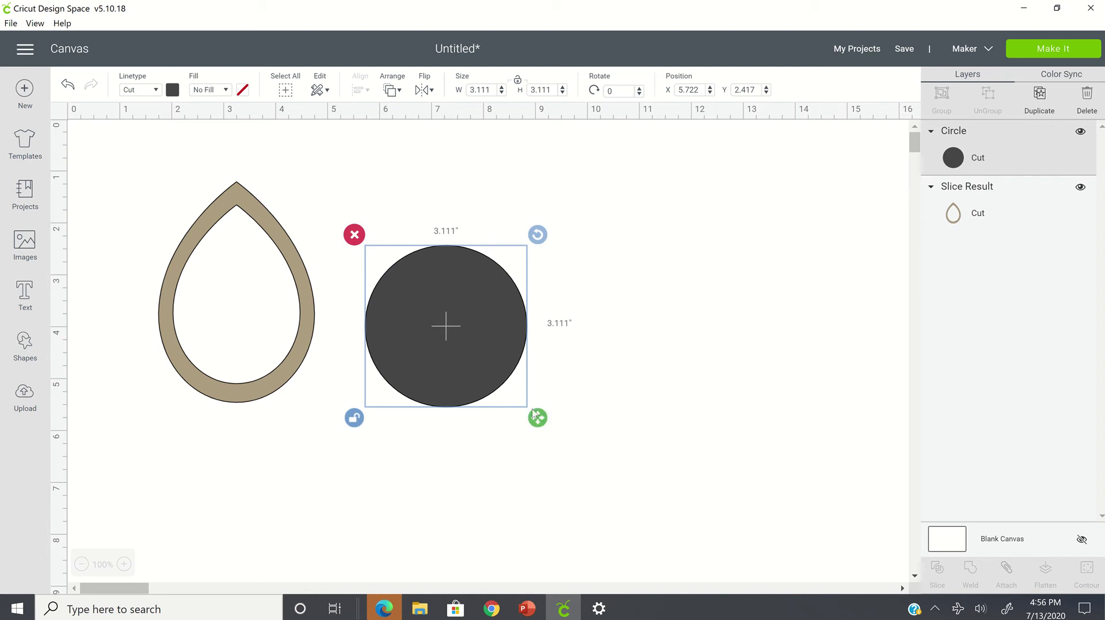
left_click_drag(539, 423, 391, 277)
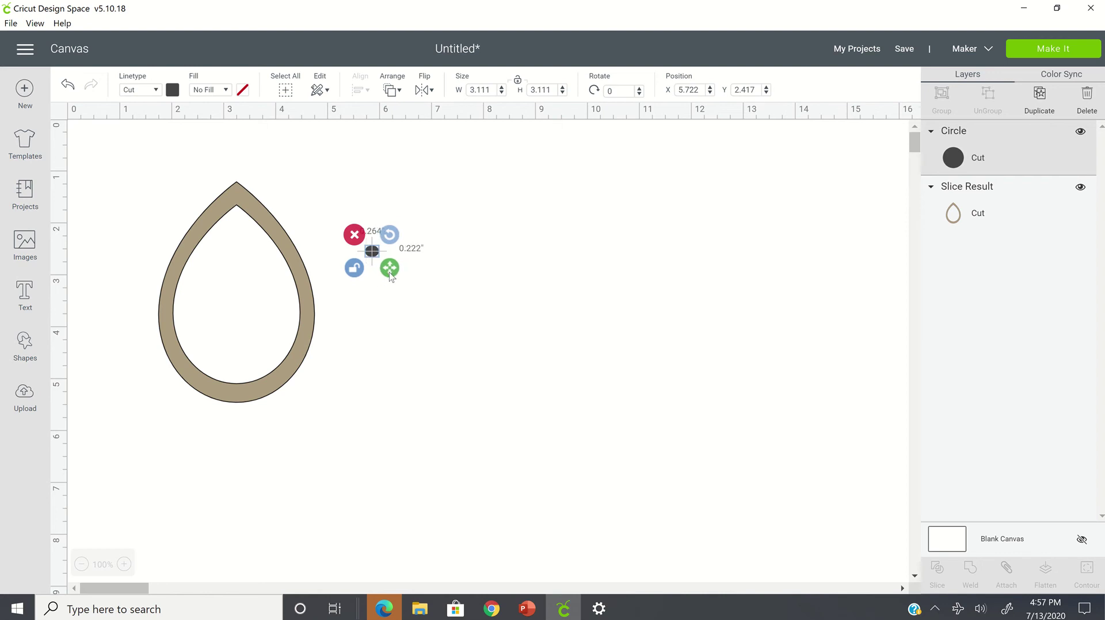
left_click(399, 253)
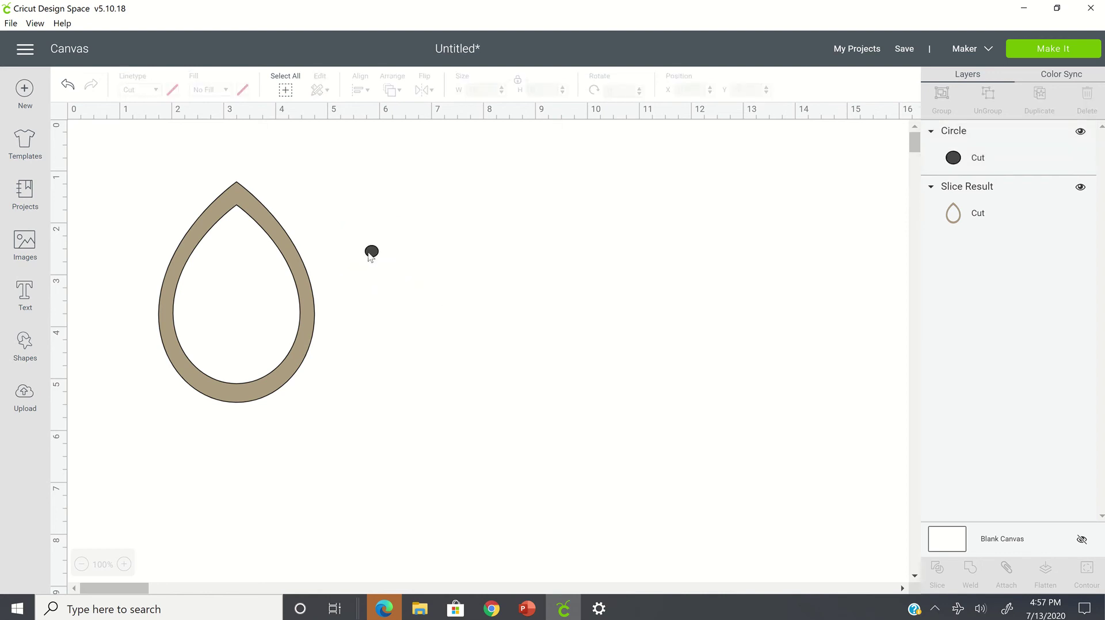
Step: Place the small circle on the teardrop frame's band, just below its pointed tip
left_click(371, 257)
left_click_drag(371, 257, 211, 194)
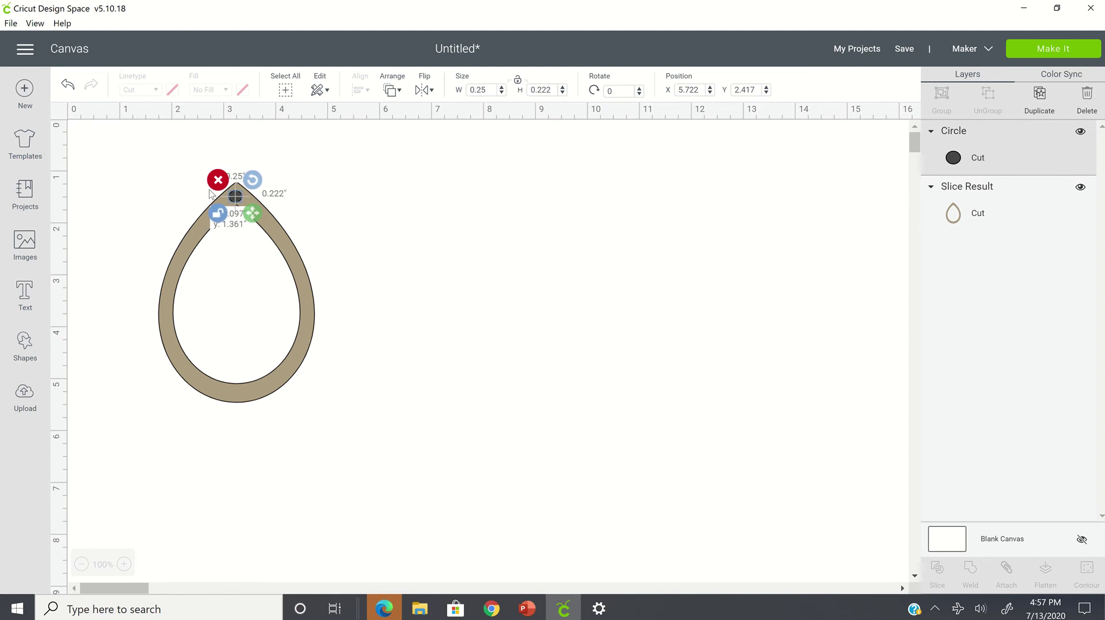
left_click(434, 254)
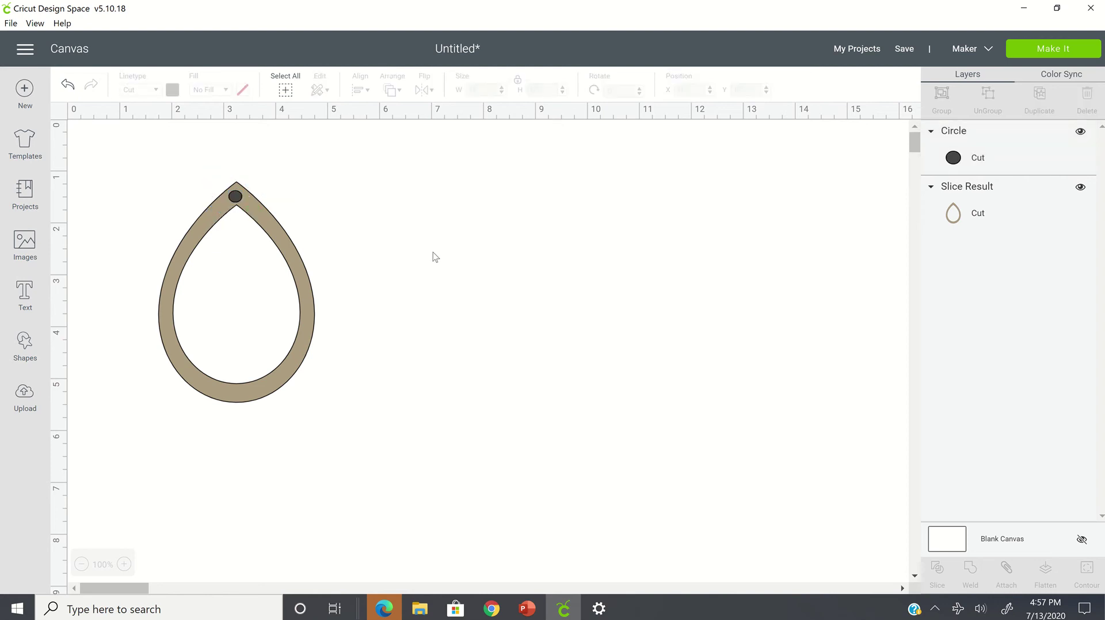
Step: Shrink the small circle to about 0.222 in wide by 0.181 in high and center it in the teardrop's tip, near X 3.125, Y 1.361
left_click(236, 197)
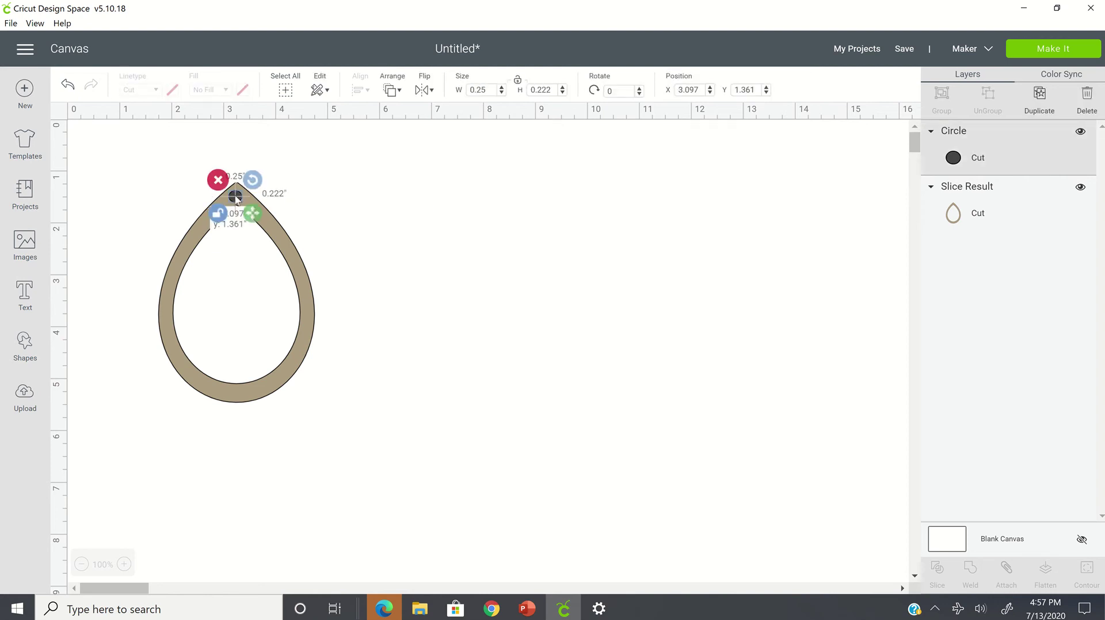
left_click(392, 222)
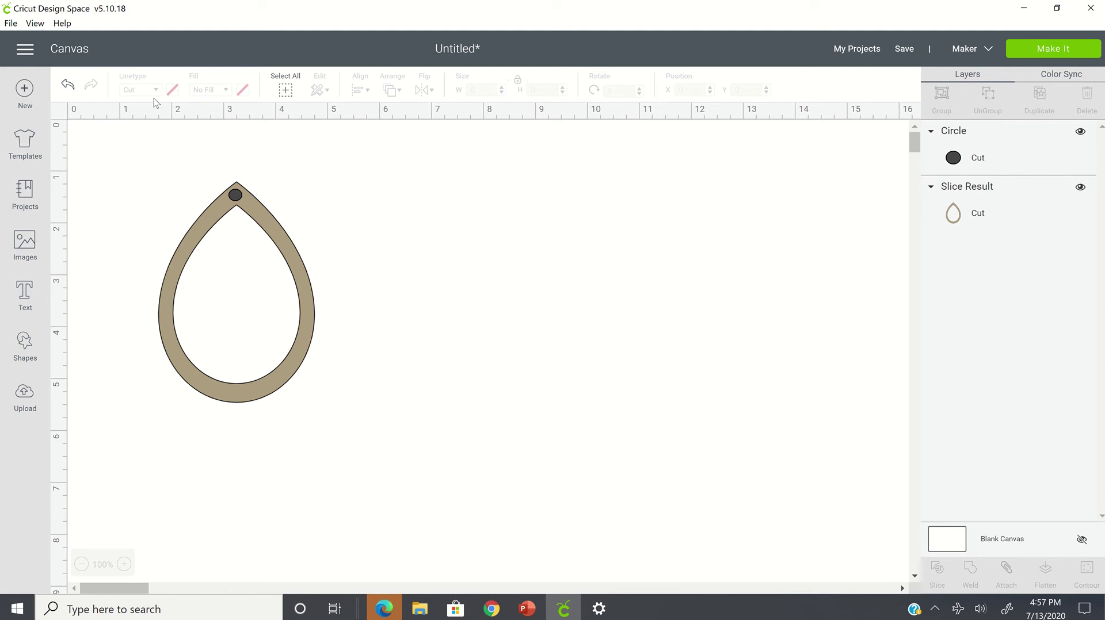
left_click(236, 202)
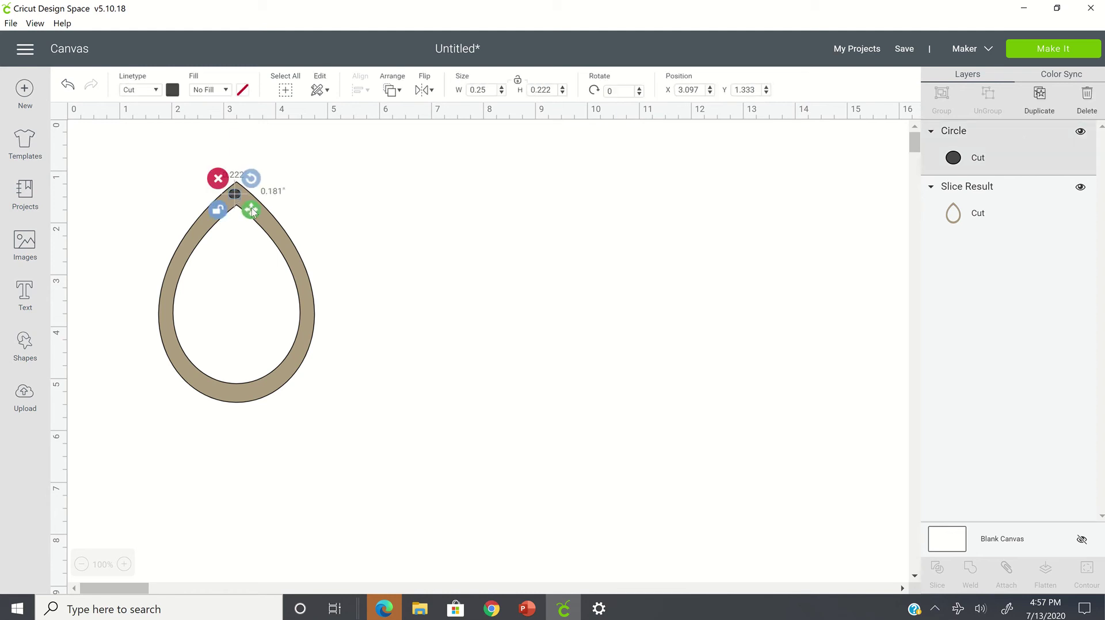
left_click(330, 185)
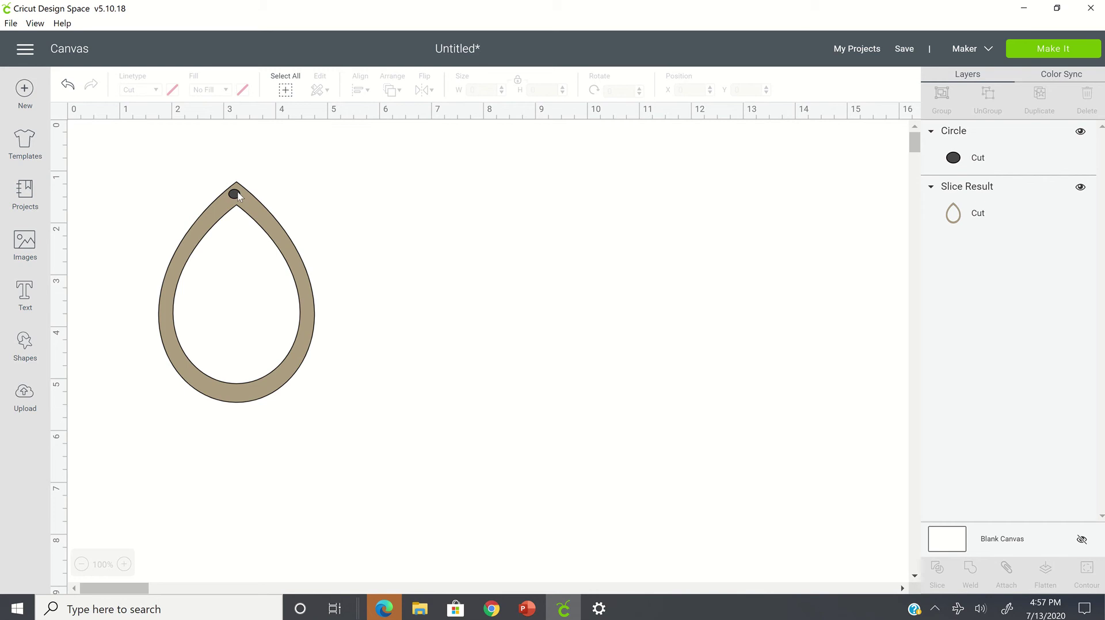
left_click(236, 195)
left_click_drag(241, 195, 238, 199)
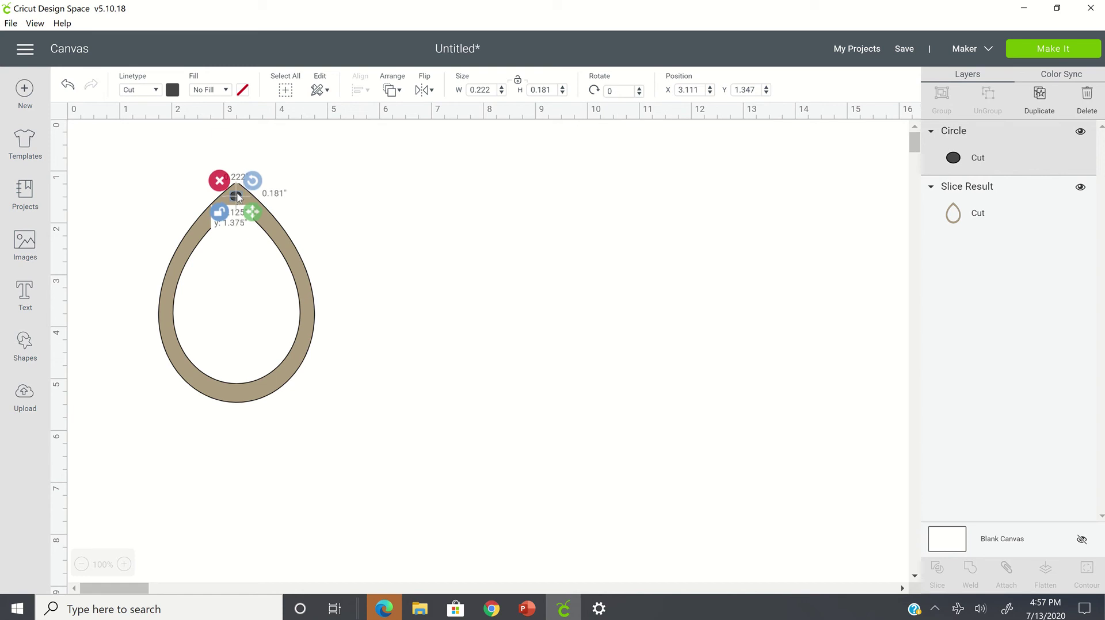
left_click(424, 254)
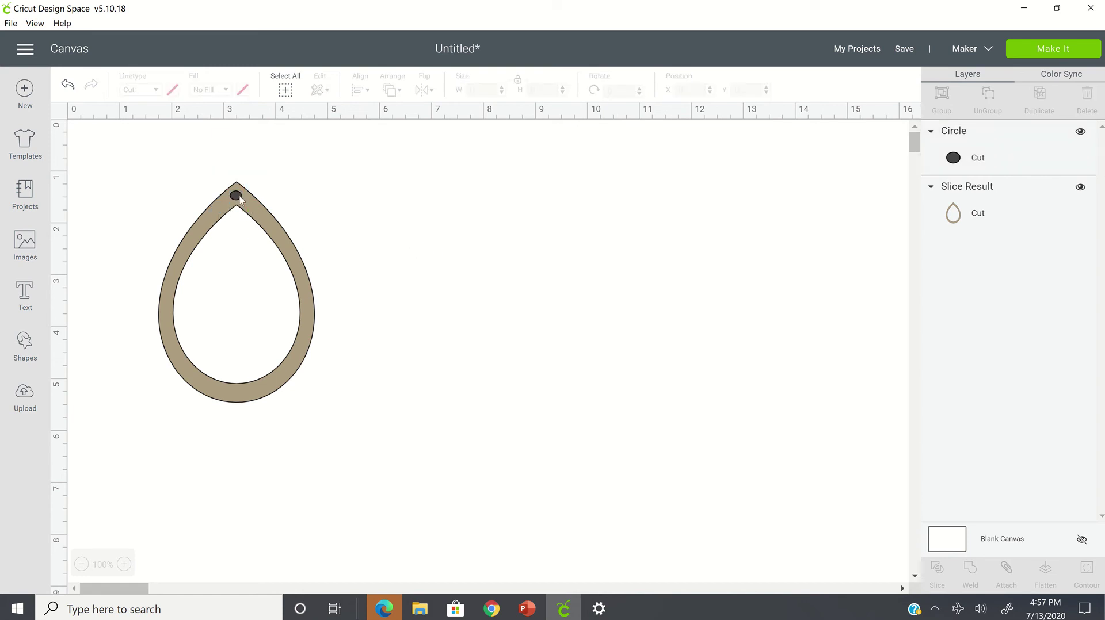
left_click_drag(130, 150, 402, 487)
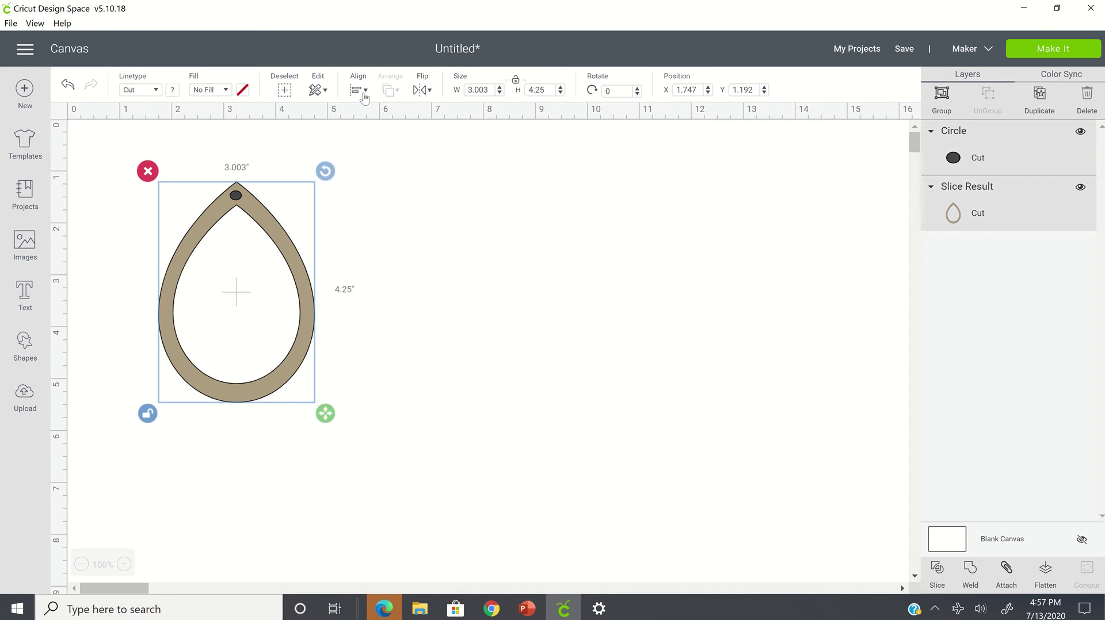
left_click(362, 95)
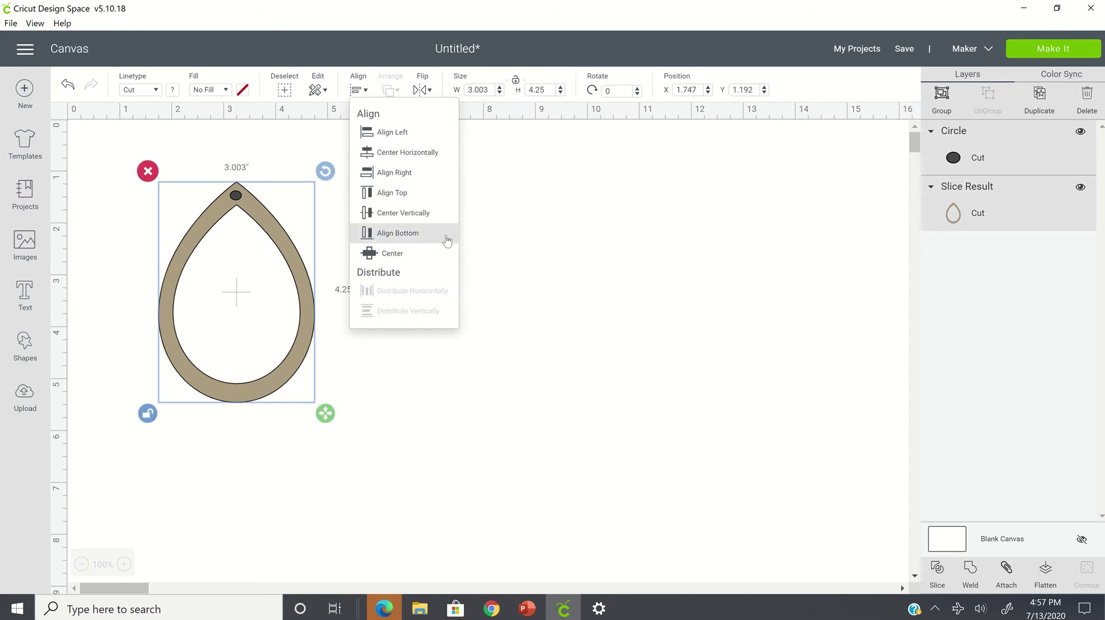
left_click(612, 298)
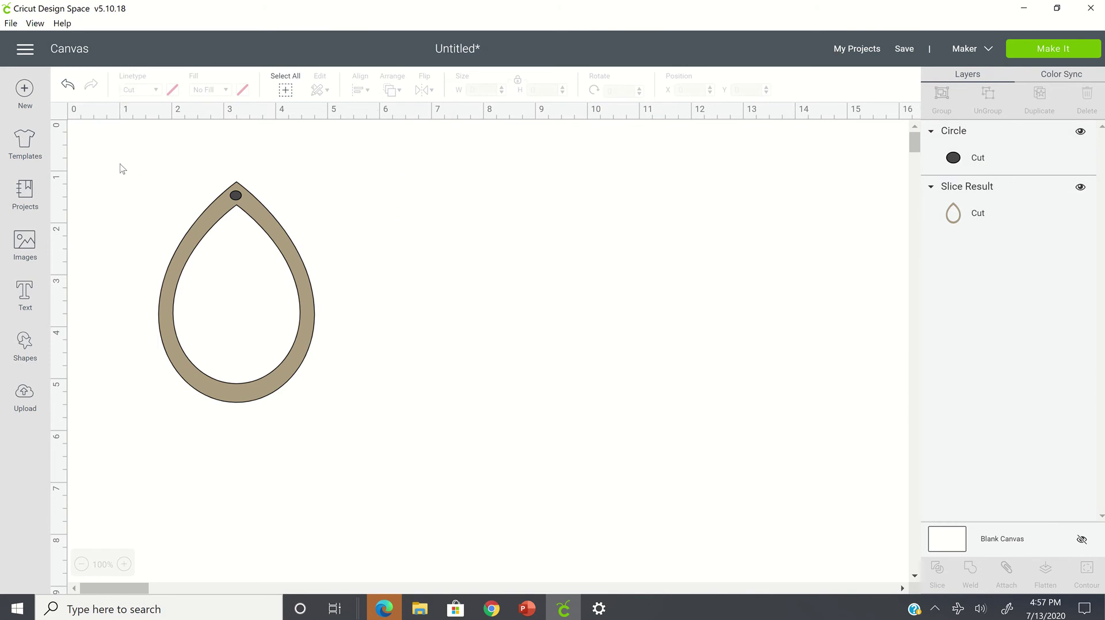
Step: Slice the small circle out of the teardrop frame and delete both resulting circle pieces, leaving a hole
left_click_drag(115, 144, 359, 449)
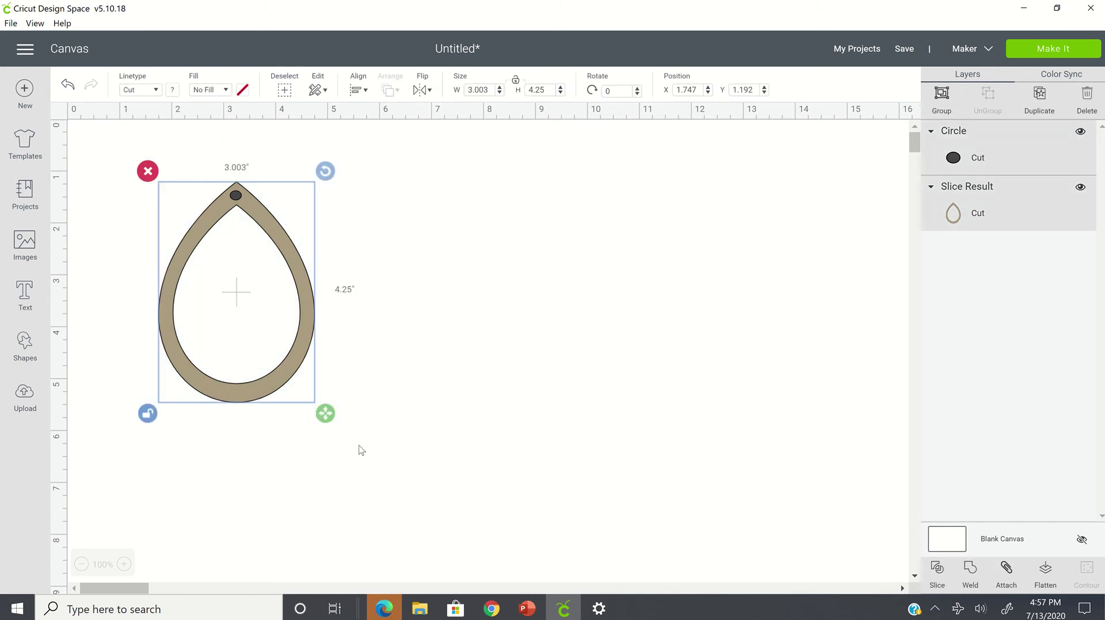
left_click(944, 586)
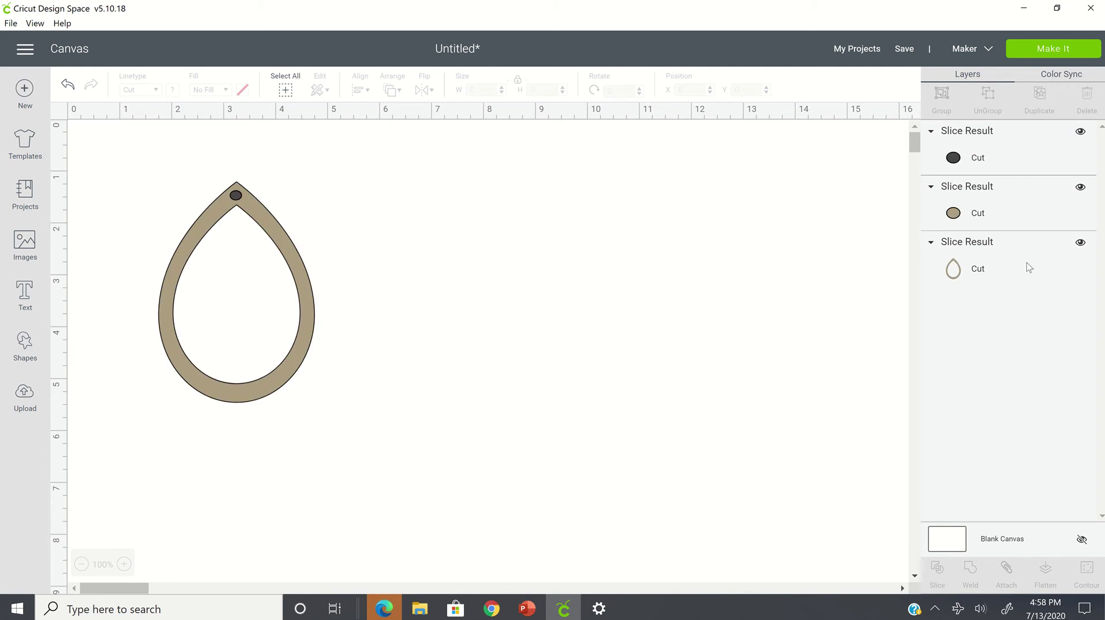
left_click(1022, 153)
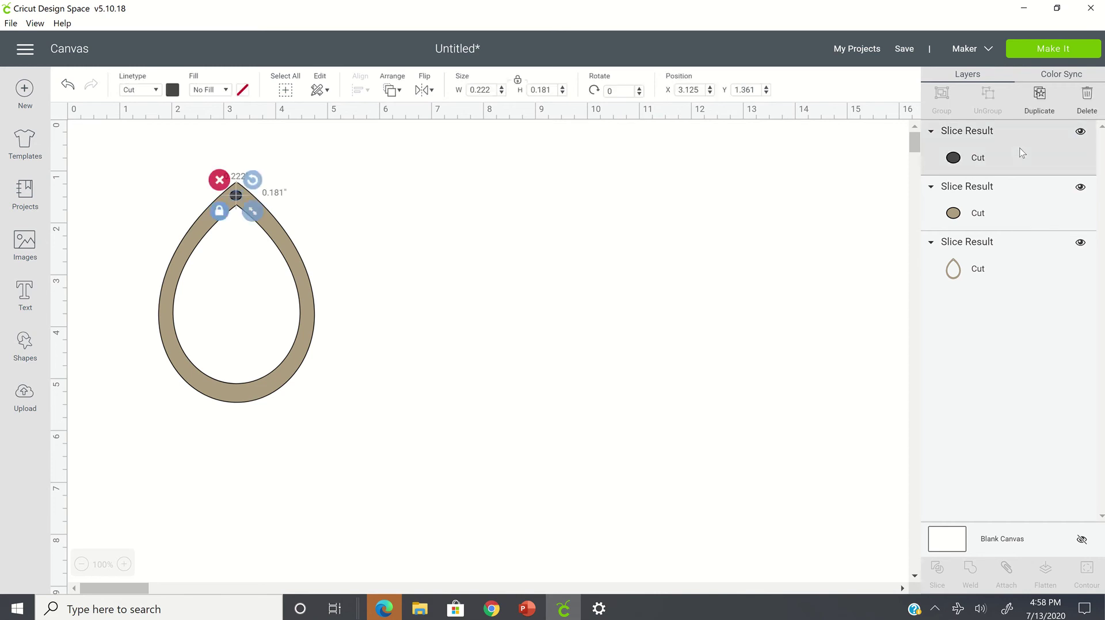
key("Delete")
left_click(1045, 156)
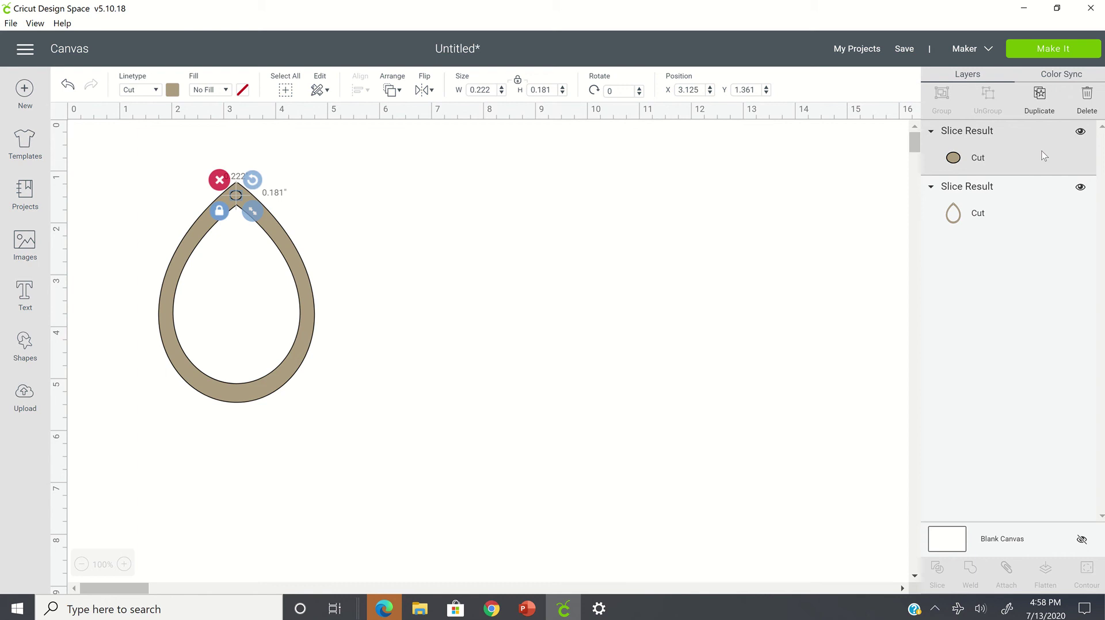
key("Delete")
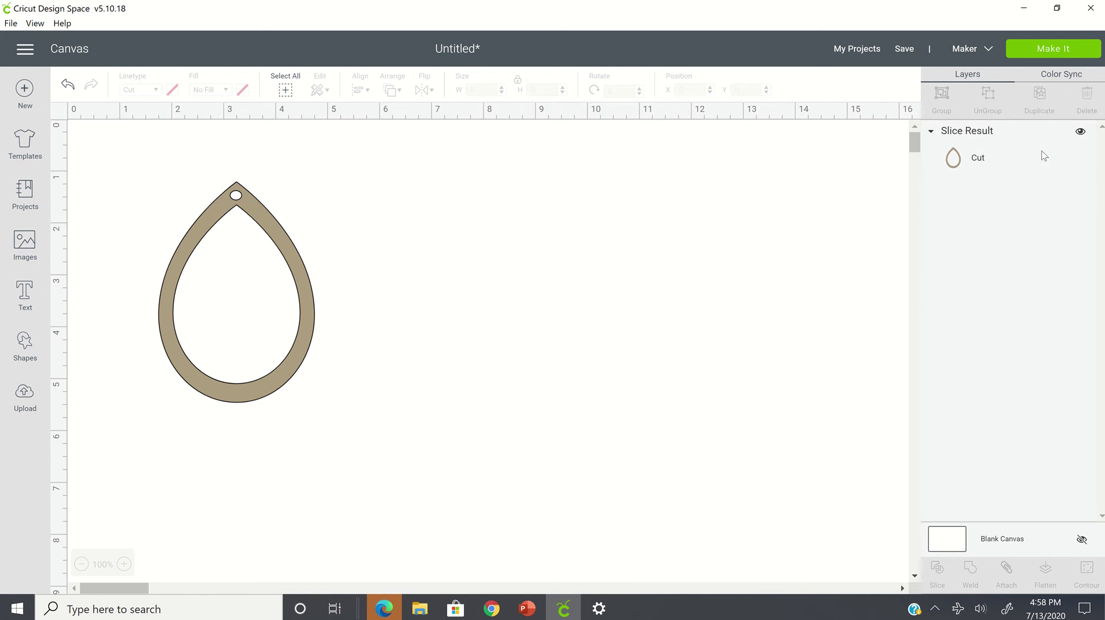
Step: Change the teardrop frame's material color to black
left_click(279, 246)
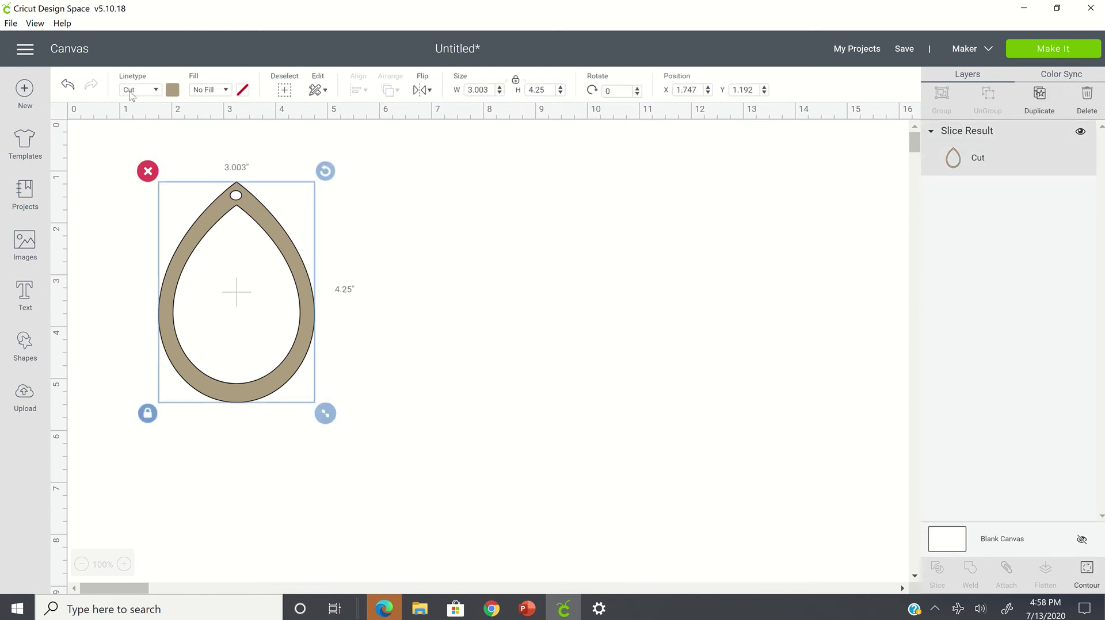
left_click(173, 91)
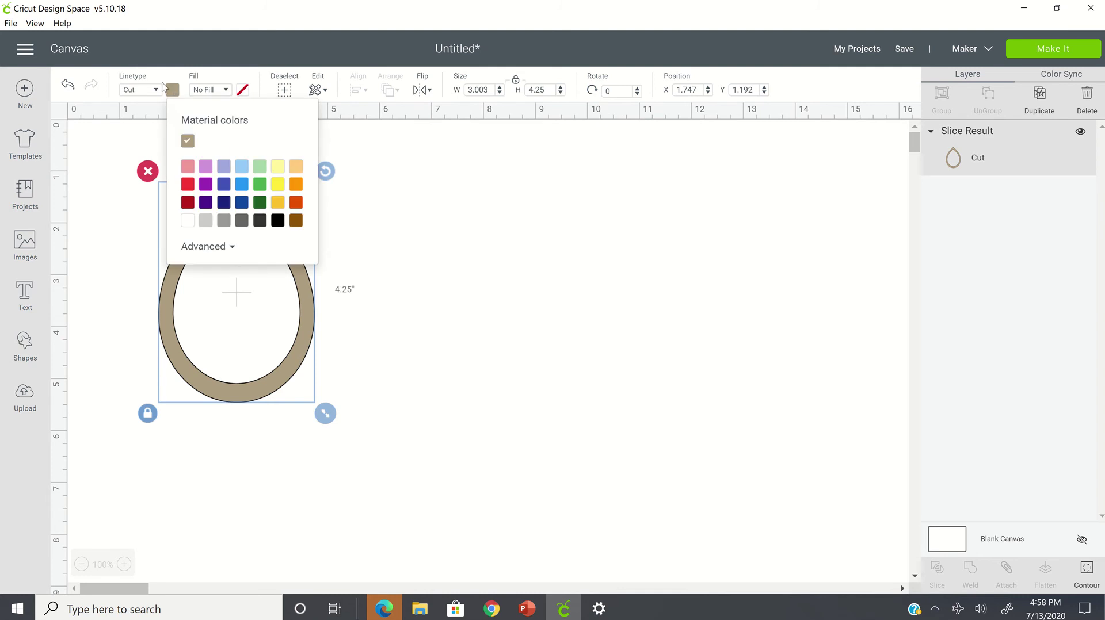
left_click(277, 221)
left_click(478, 294)
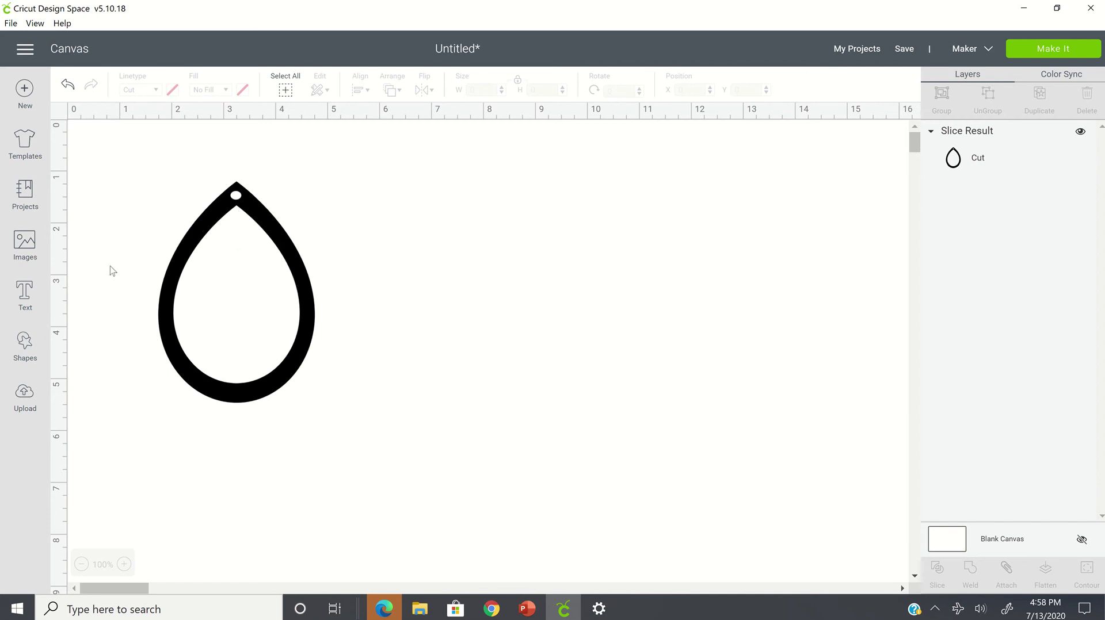
Step: Insert the uploaded profile image of a woman with a patterned headwrap and triangular earrings onto the canvas
left_click(26, 410)
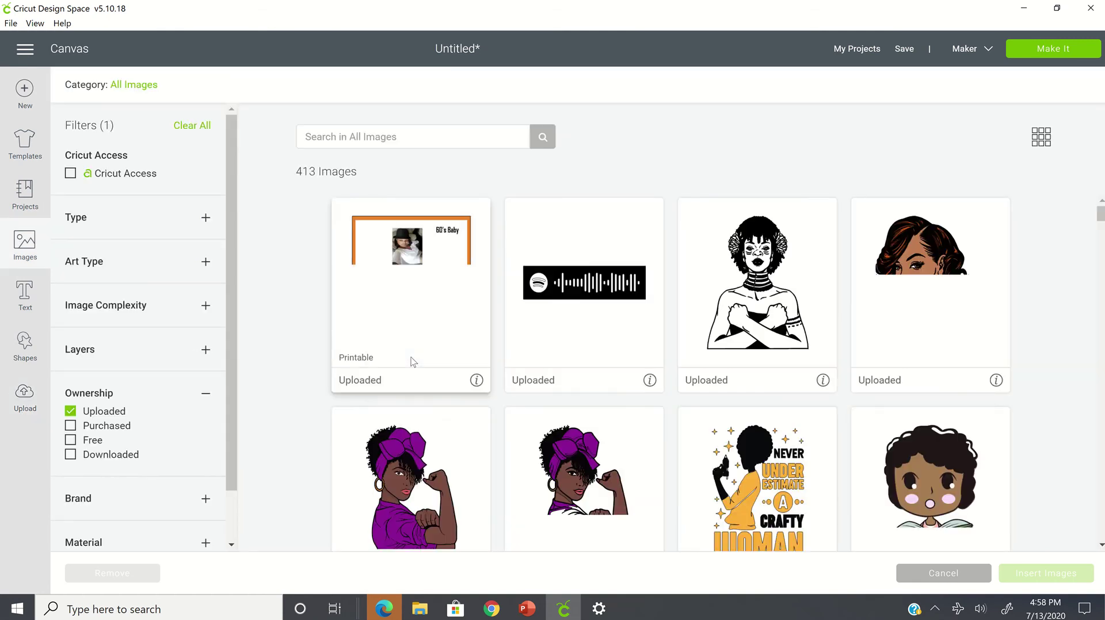
scroll(412, 360, "down", 2)
scroll(412, 361, "down", 10)
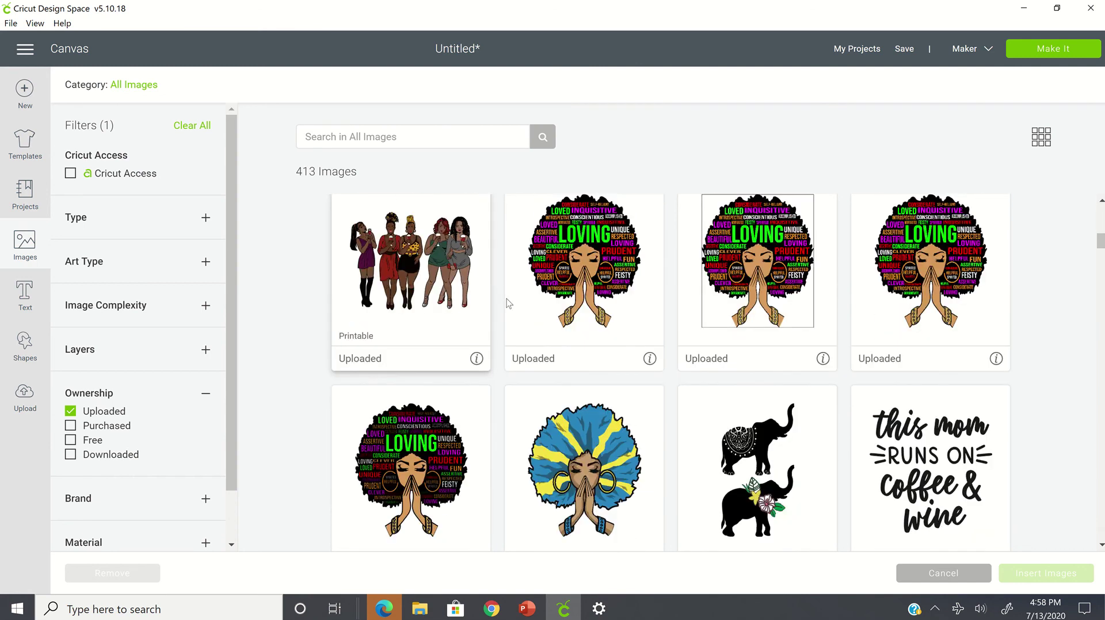
scroll(643, 416, "down", 5)
scroll(643, 415, "down", 5)
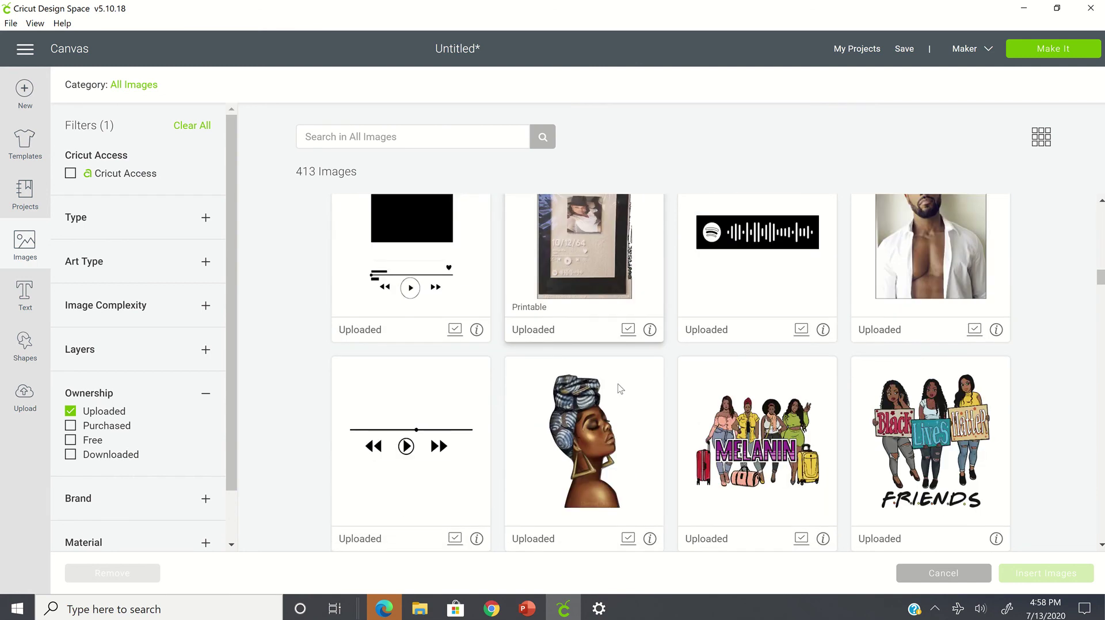
left_click(587, 436)
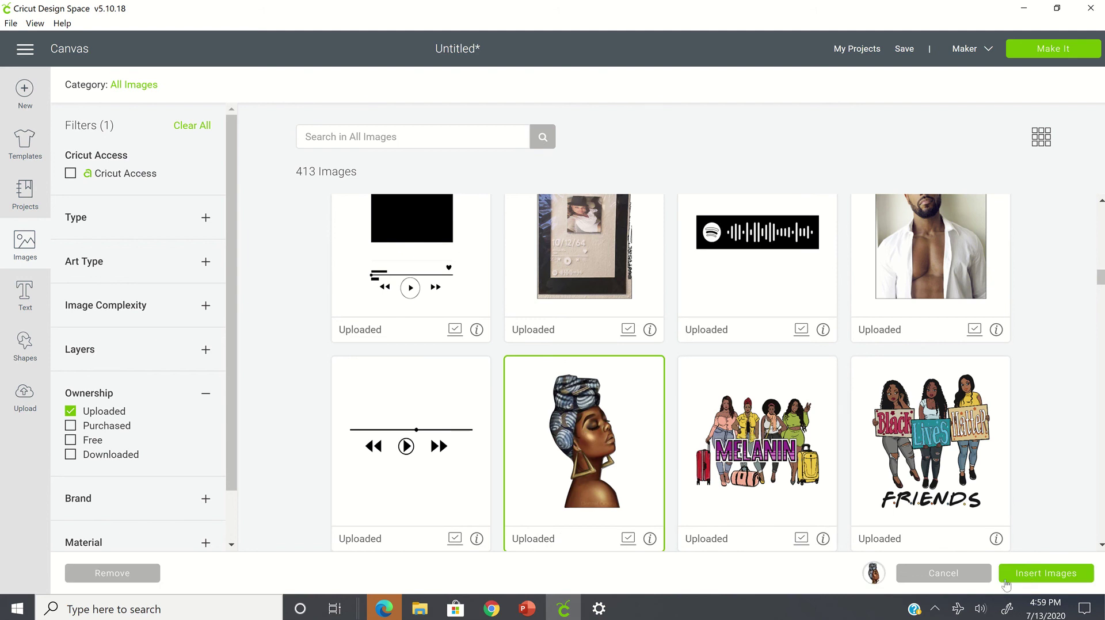
left_click(1024, 580)
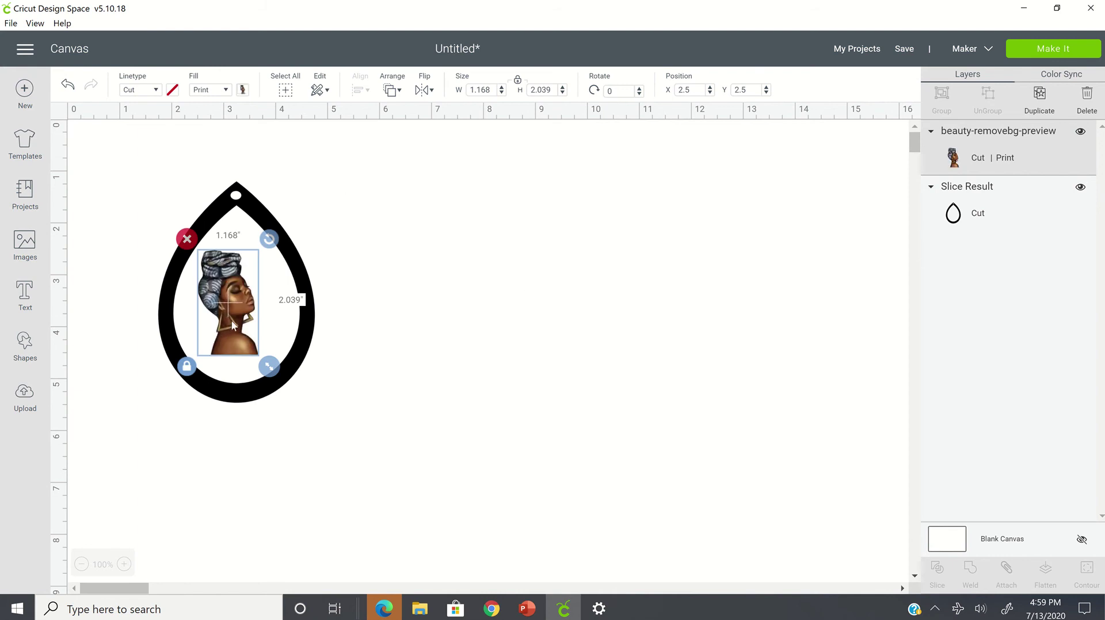
Step: Enlarge the woman image to about 1.515 by 3.012 in and place it inside the frame, near X 2.375, Y 2.069
left_click_drag(232, 325, 225, 307)
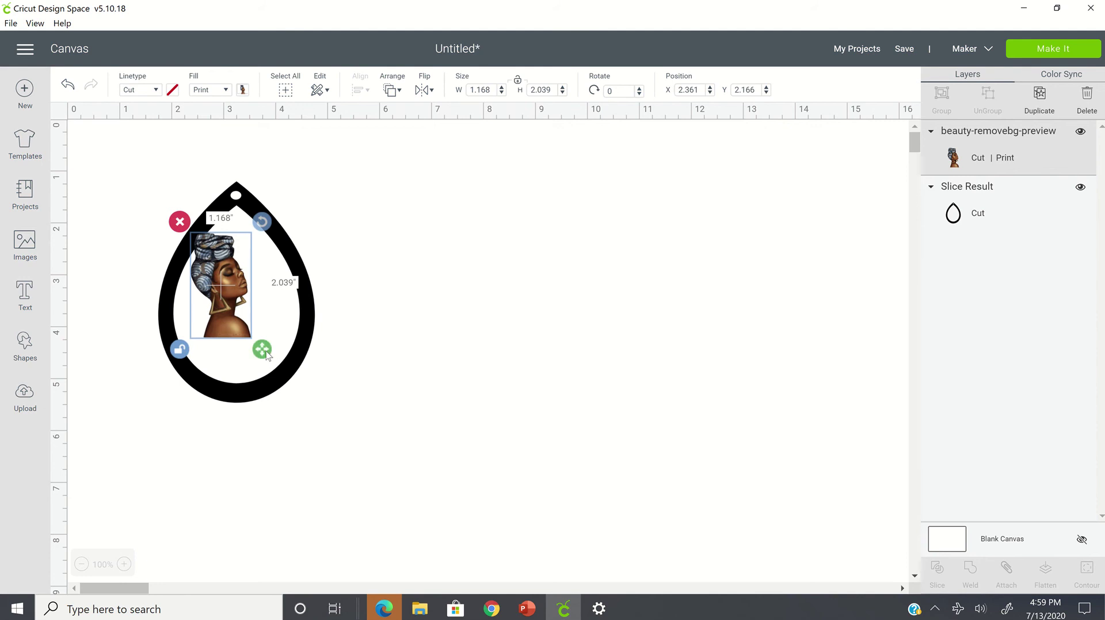
left_click_drag(267, 353, 284, 404)
left_click(417, 381)
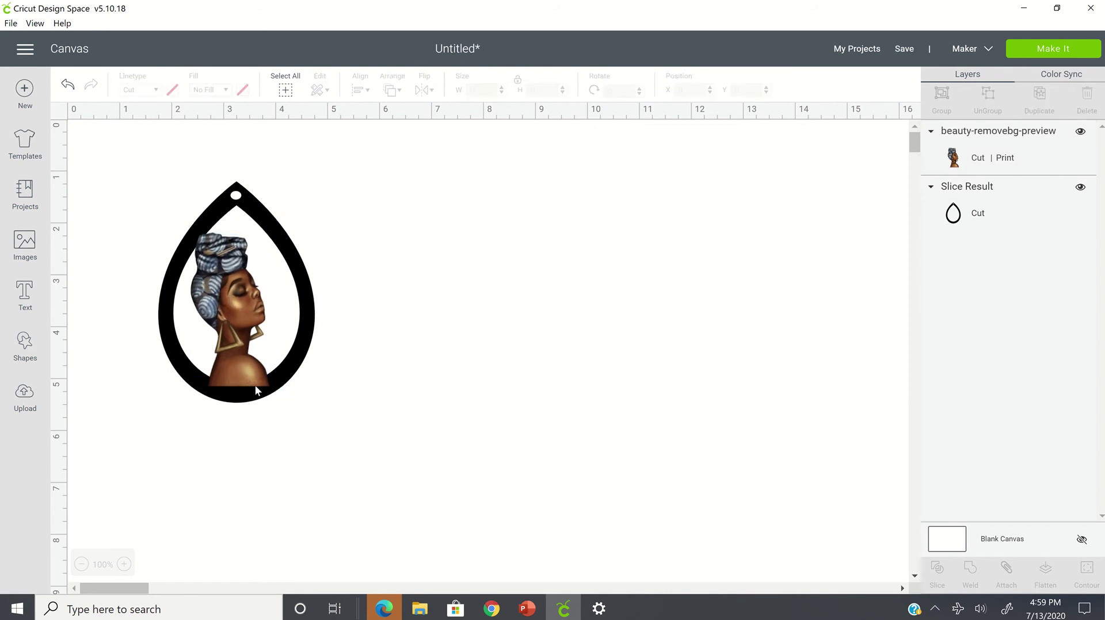
left_click(213, 237)
left_click_drag(216, 267, 217, 263)
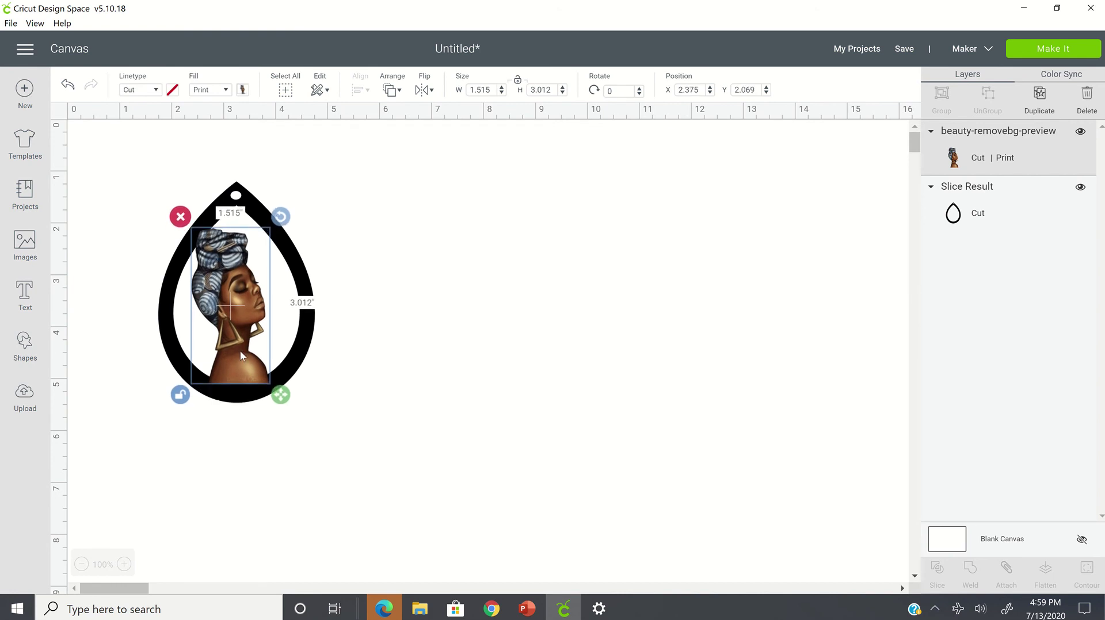
left_click(478, 320)
Step: Center the woman image and the teardrop frame horizontally on each other
left_click_drag(136, 173, 368, 456)
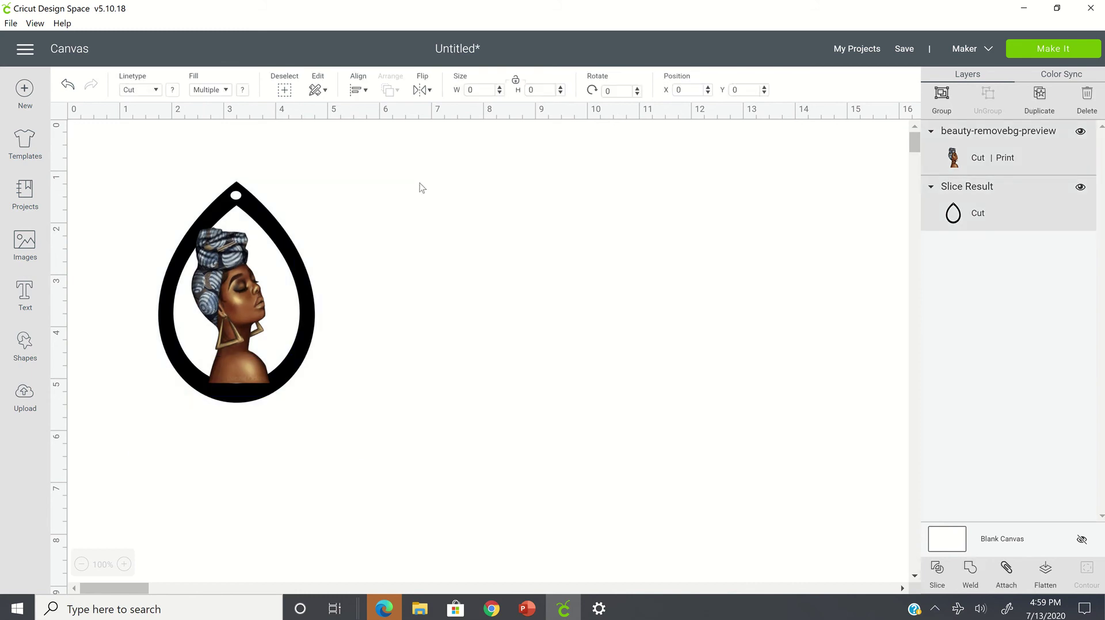
left_click(359, 90)
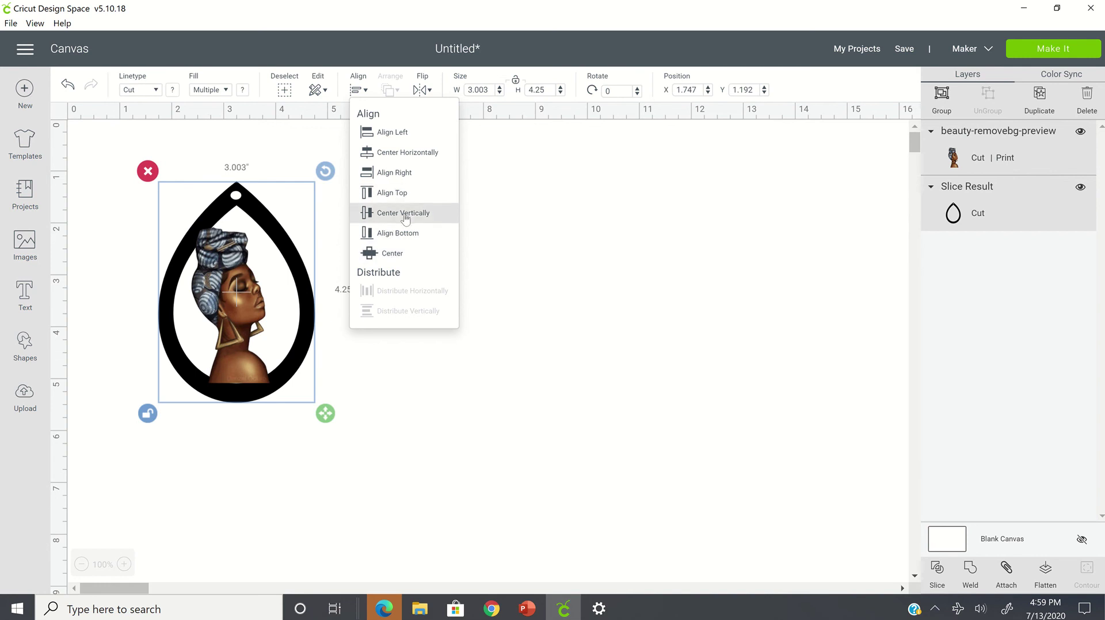
left_click(426, 153)
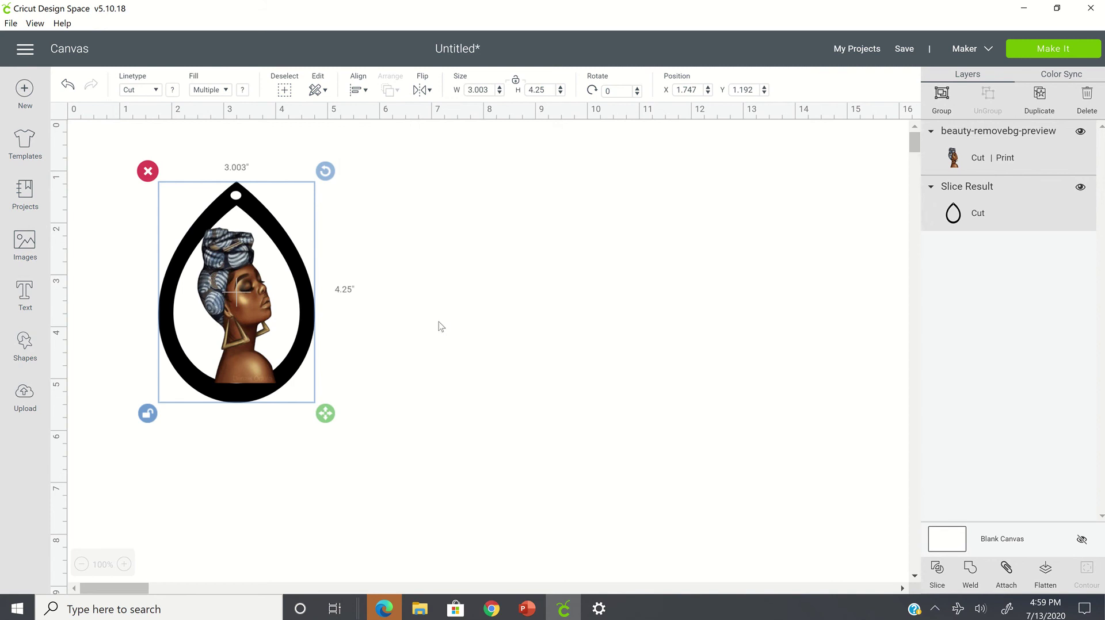
Step: Move the woman image up to about X 2.477, Y 1.93 and stretch it to about 1.501 by 3.178 in
left_click(275, 375)
left_click(259, 372)
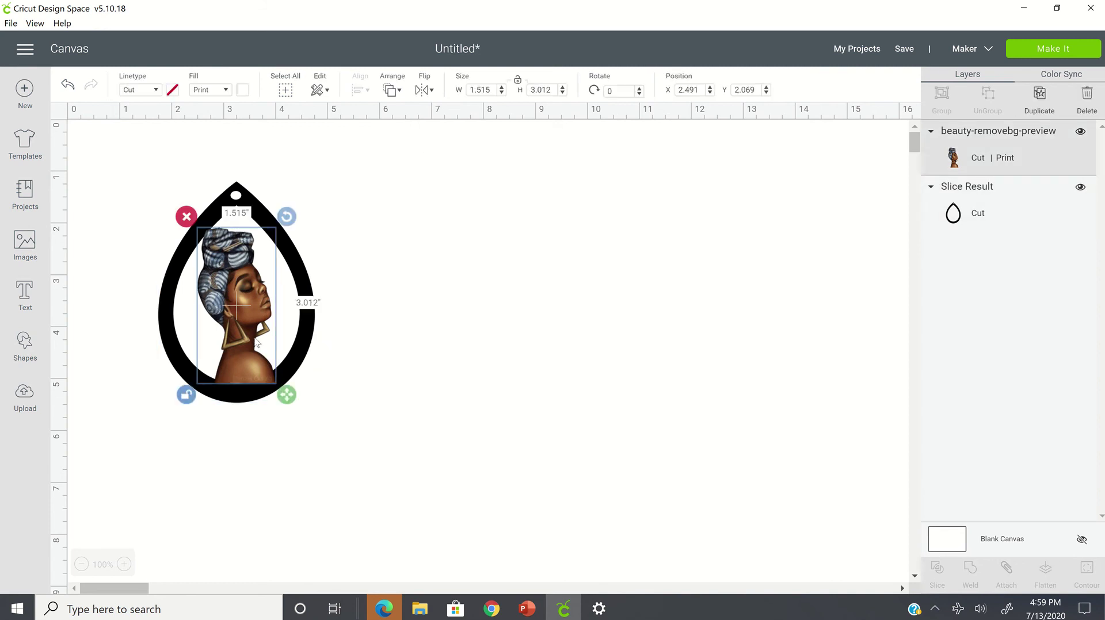
left_click_drag(257, 343, 256, 336)
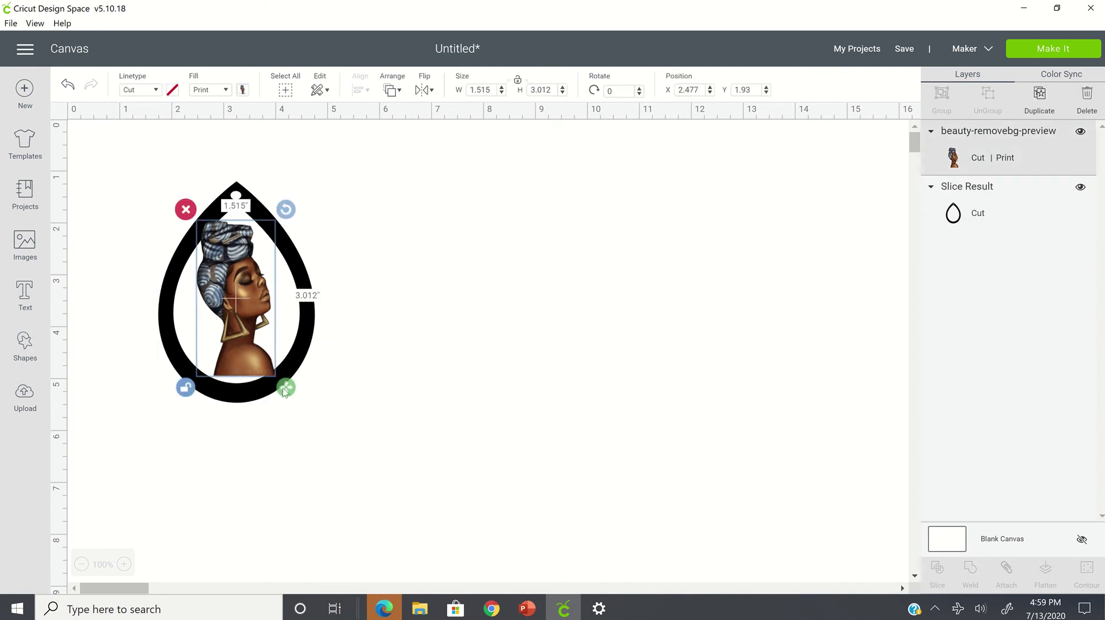
mouse_move(284, 388)
left_mouse_down()
mouse_move(287, 402)
mouse_move(282, 395)
left_mouse_up()
left_click(396, 392)
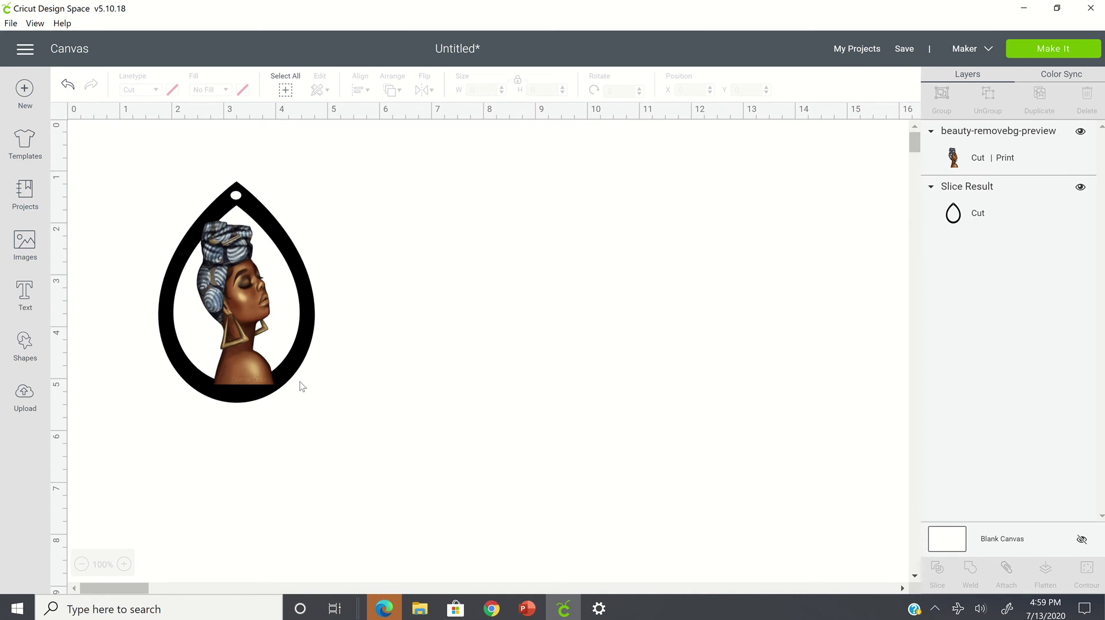
Step: Change the woman image's fill from Print to No Fill
left_click(123, 565)
left_click(124, 565)
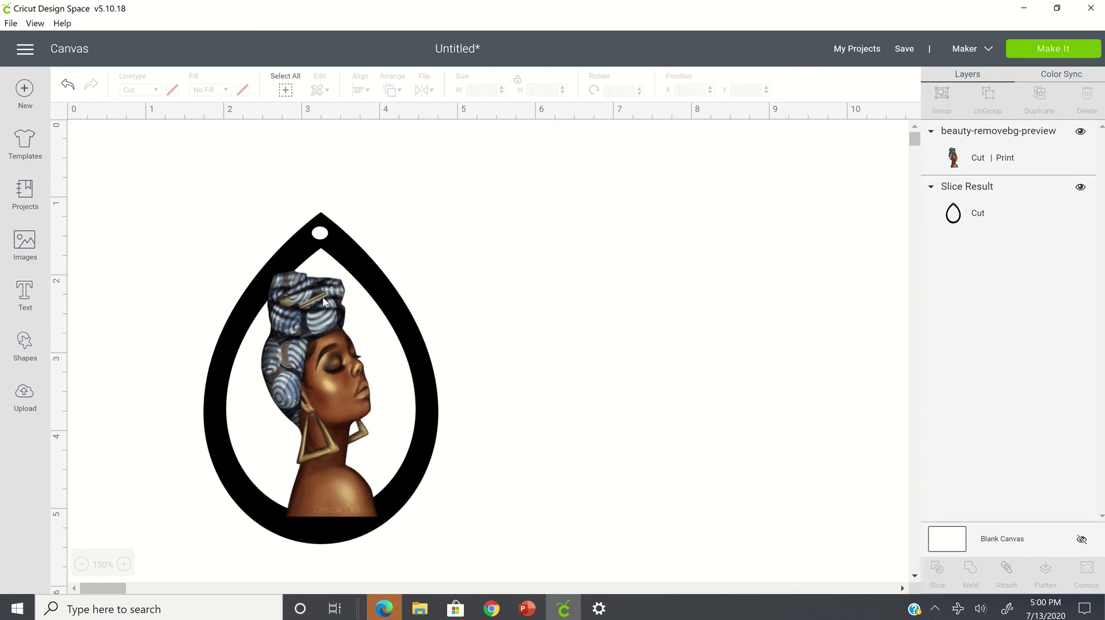
left_click(306, 286)
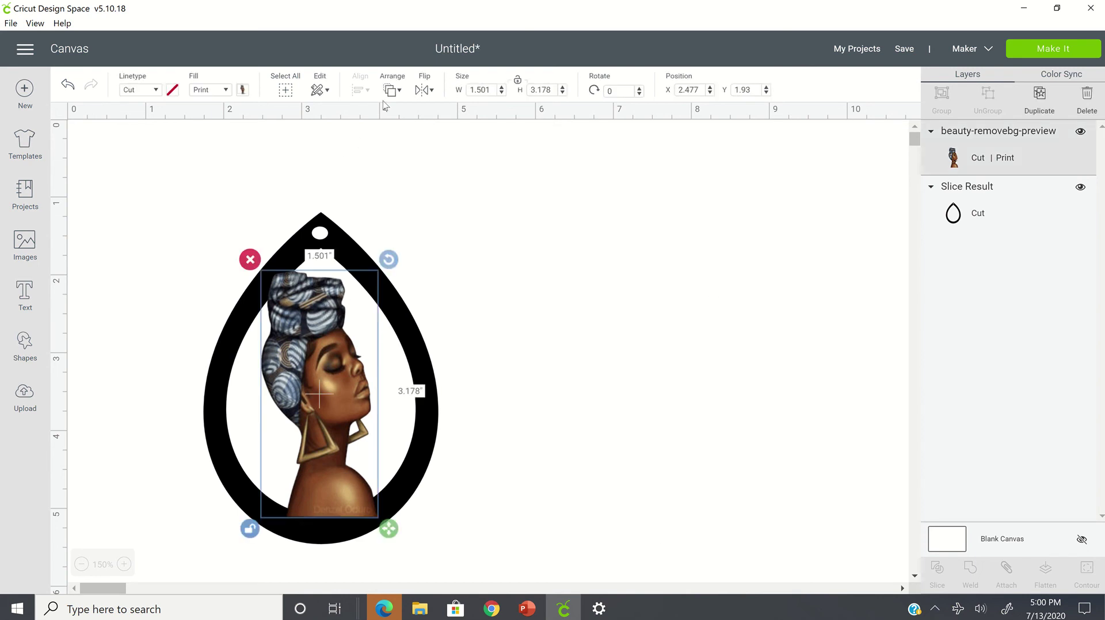
left_click(227, 90)
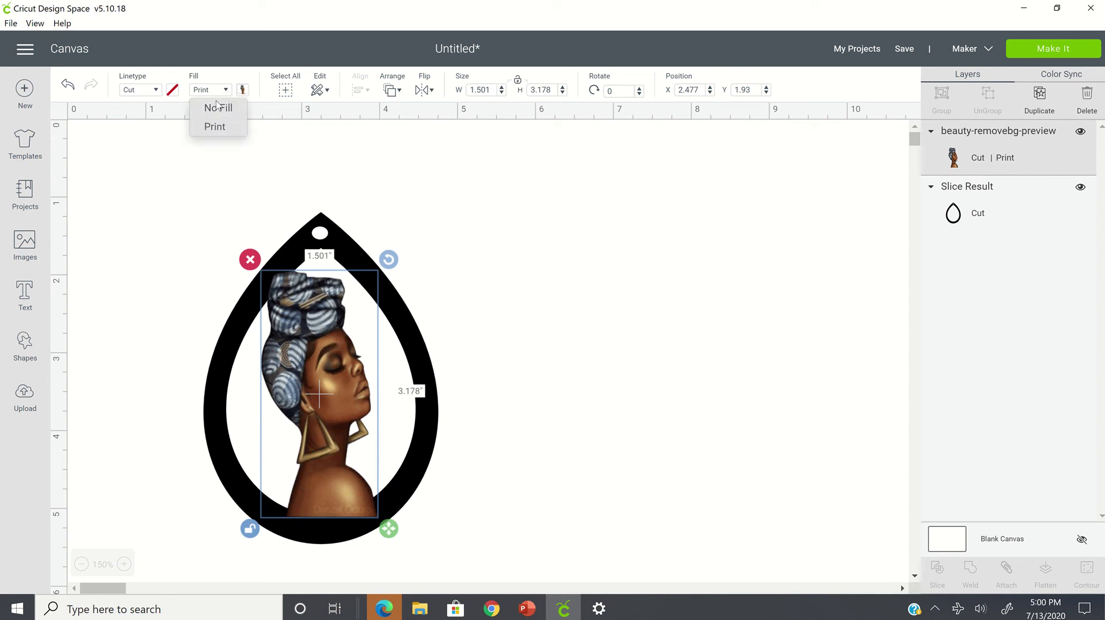
left_click(218, 106)
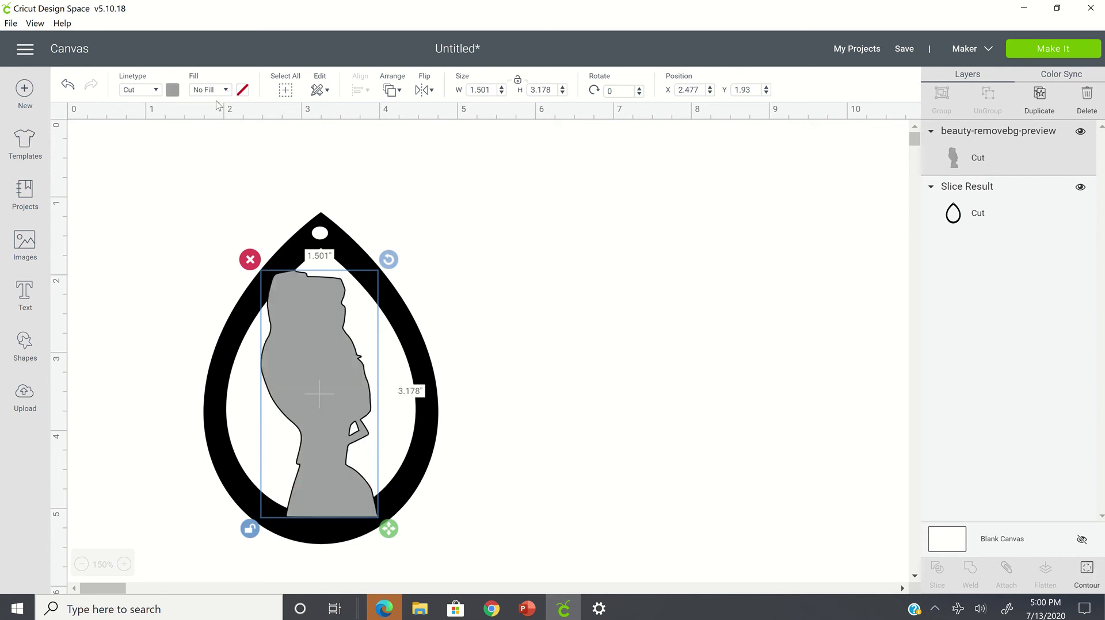
Step: Set the woman image's cut colour to black so it matches the teardrop frame
left_click(172, 91)
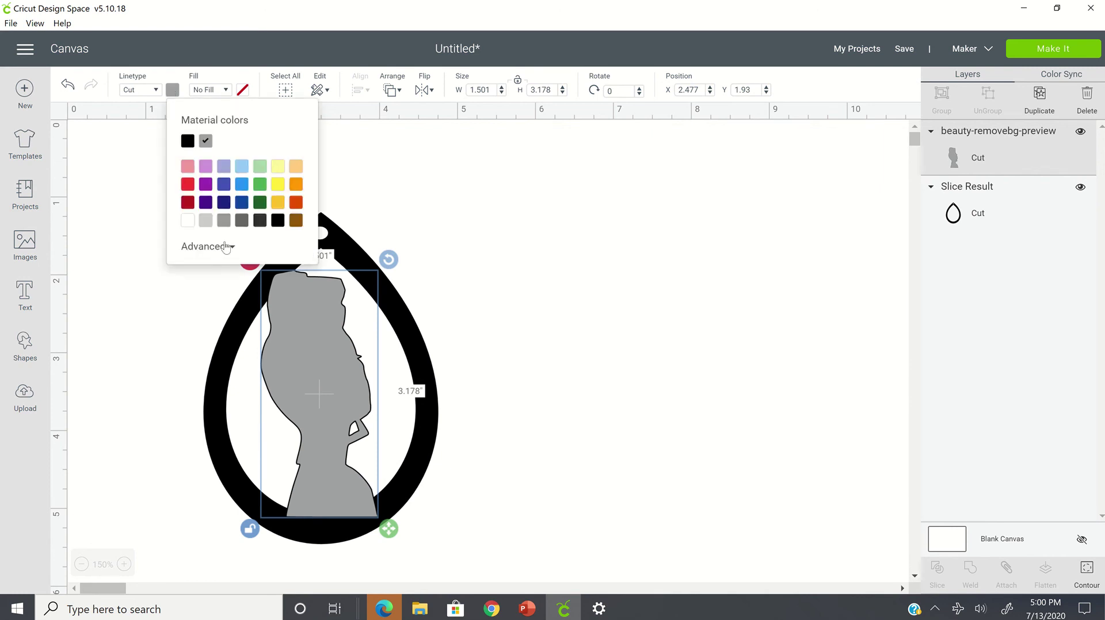
left_click(278, 221)
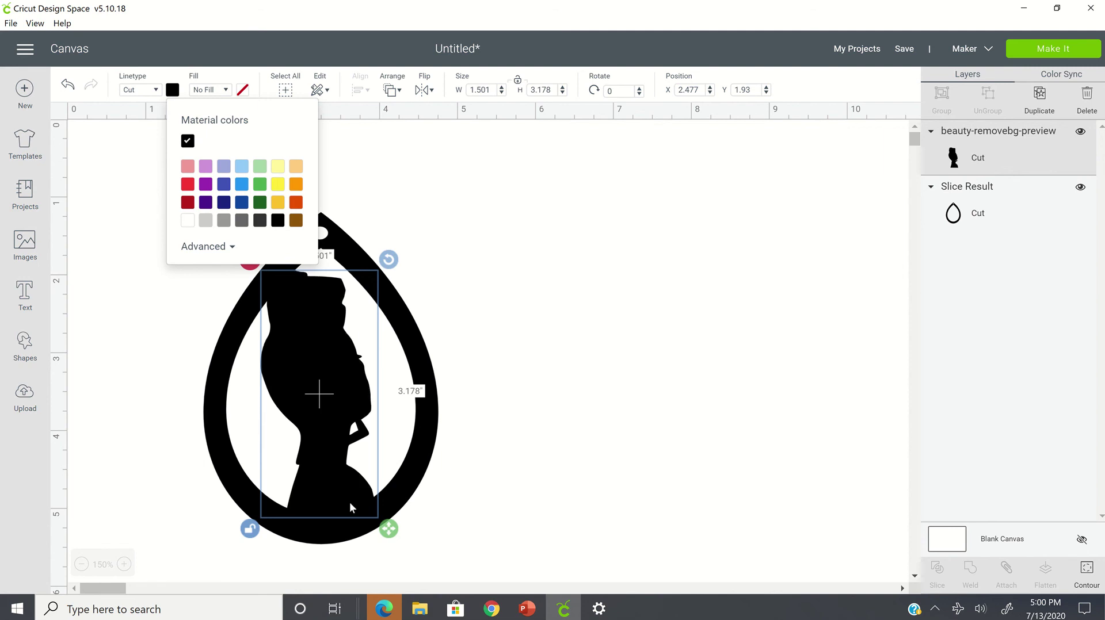
left_click(633, 429)
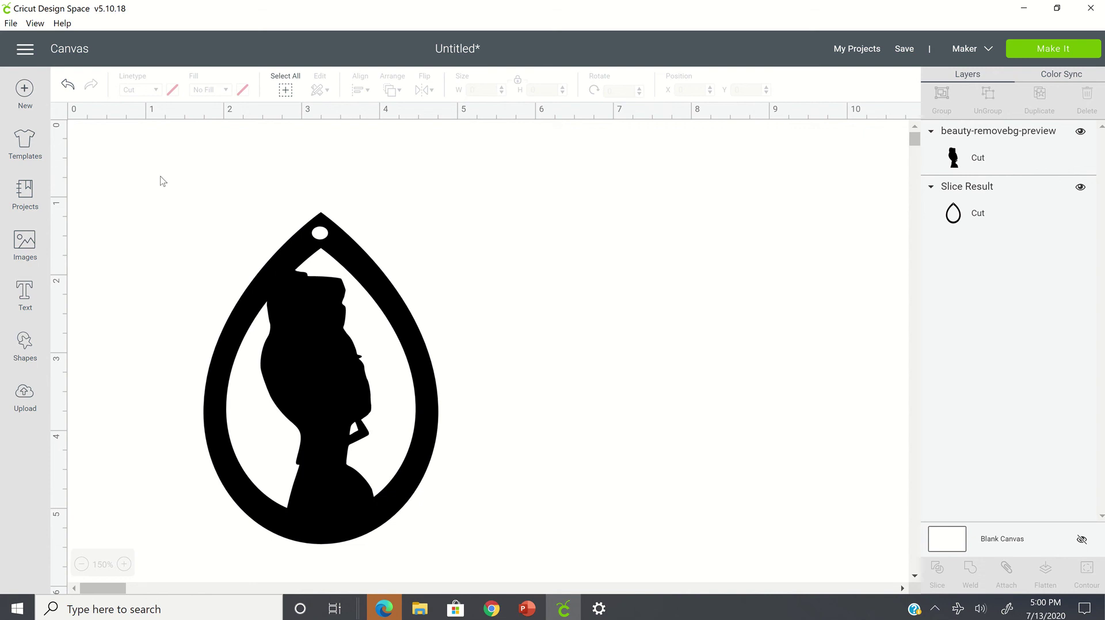
Step: Weld the woman silhouette and the teardrop frame into a single shape
left_click_drag(160, 177, 488, 557)
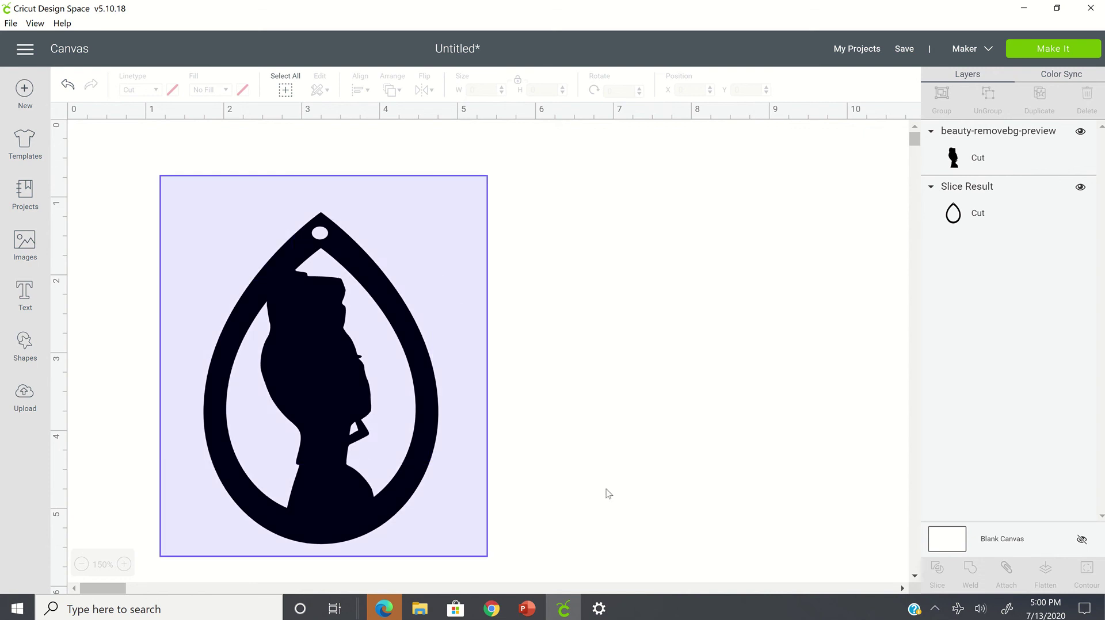
left_click_drag(608, 494, 621, 431)
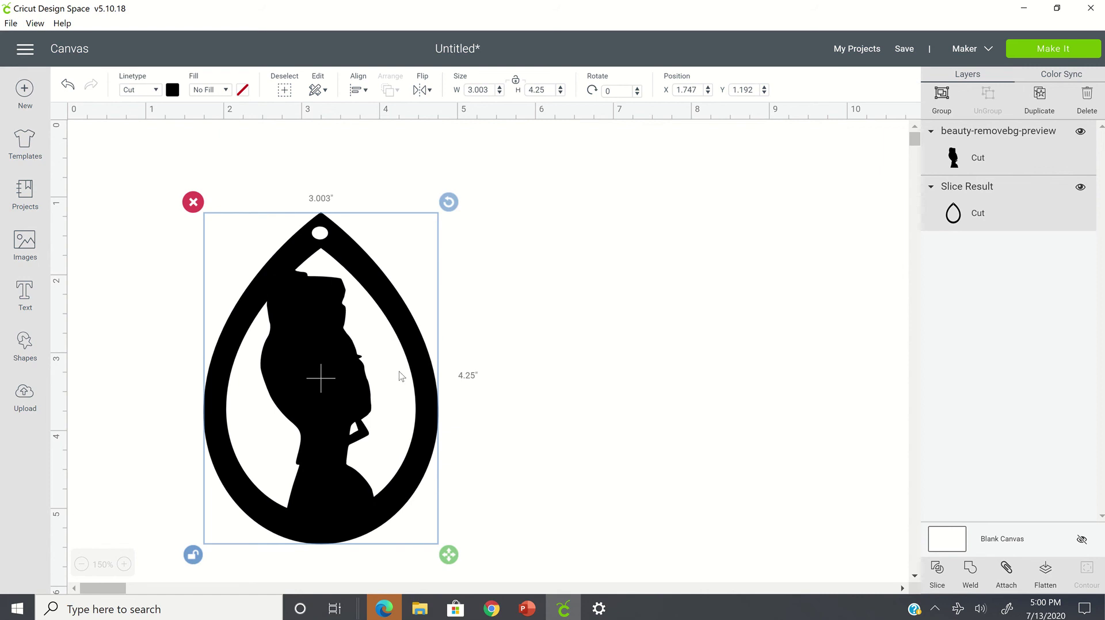
left_click(977, 583)
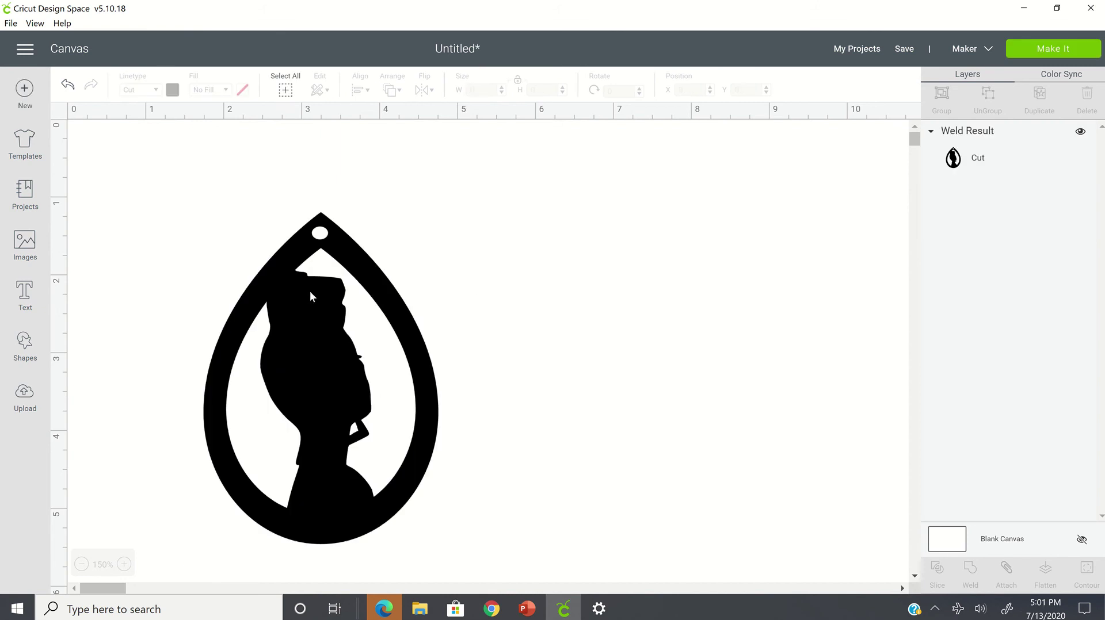
Step: Duplicate the welded earring and place the copy directly beside the original, at about X 4.784, Y 1.202
right_click(368, 268)
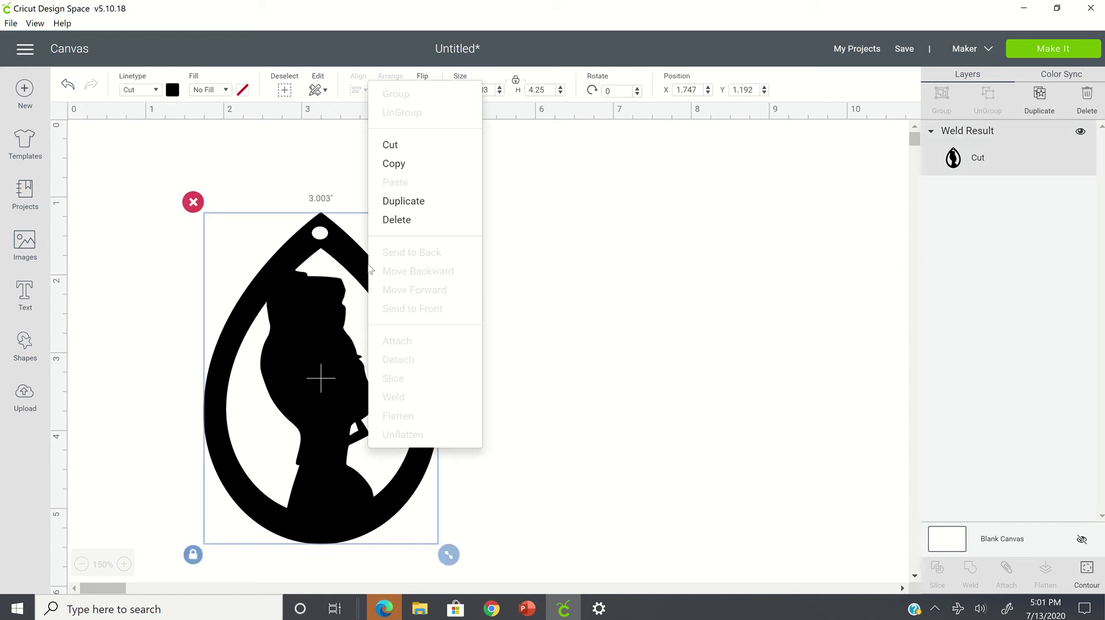
left_click(404, 201)
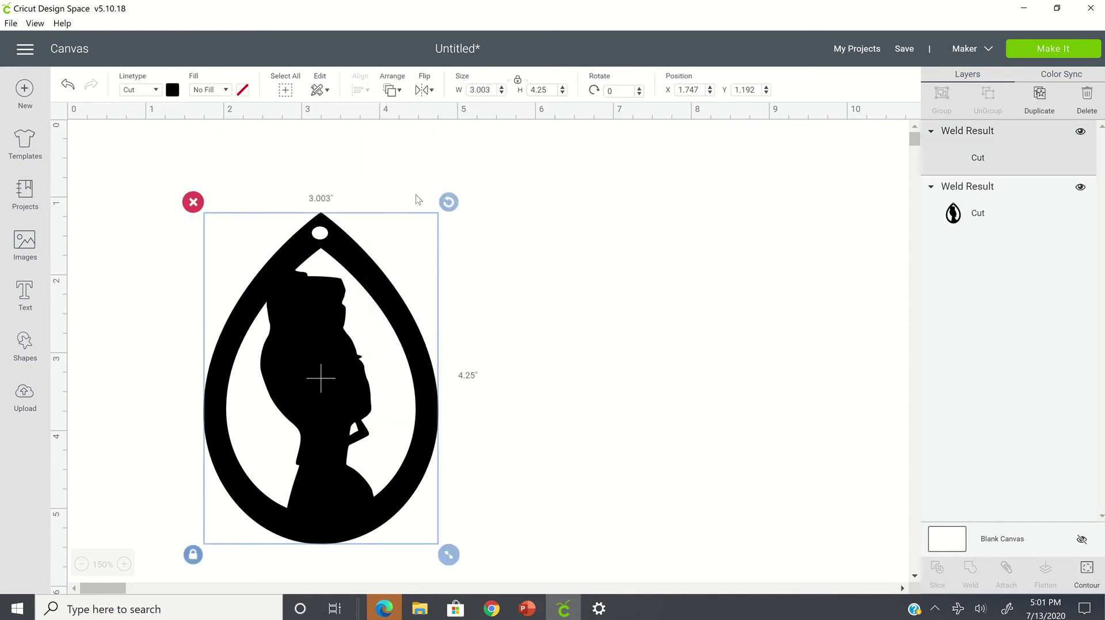
left_click_drag(460, 399, 544, 416)
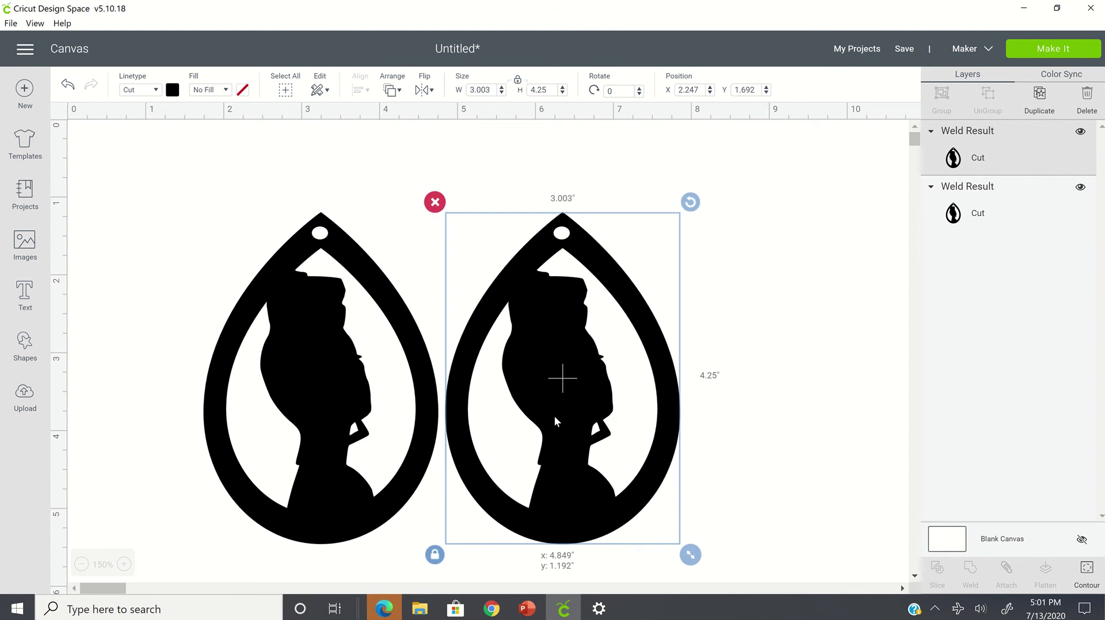
left_click(689, 407)
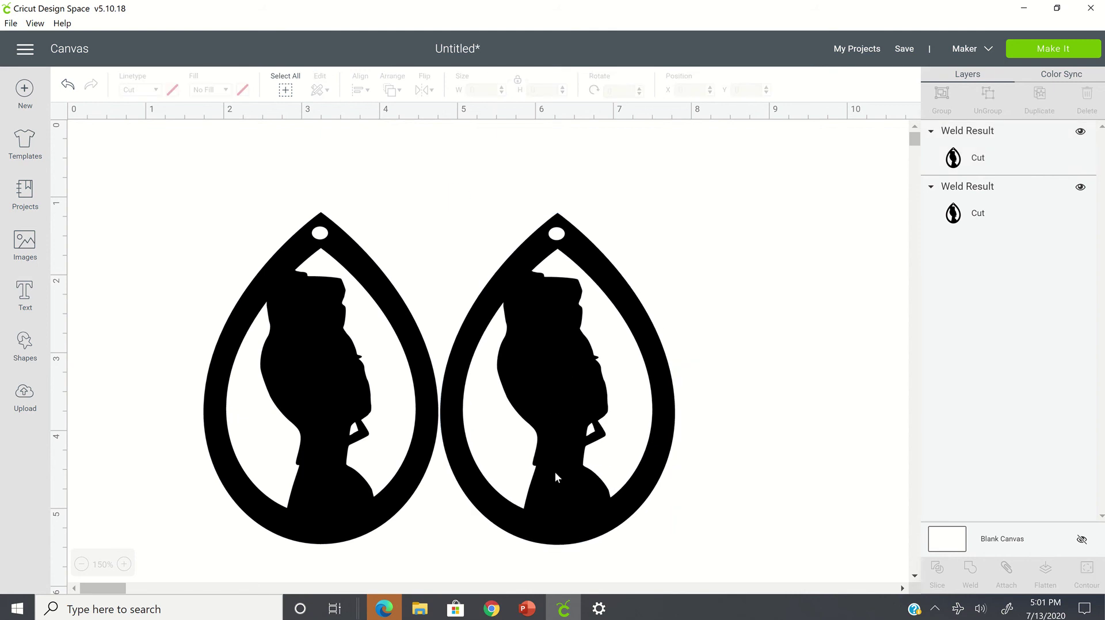
left_click(709, 407)
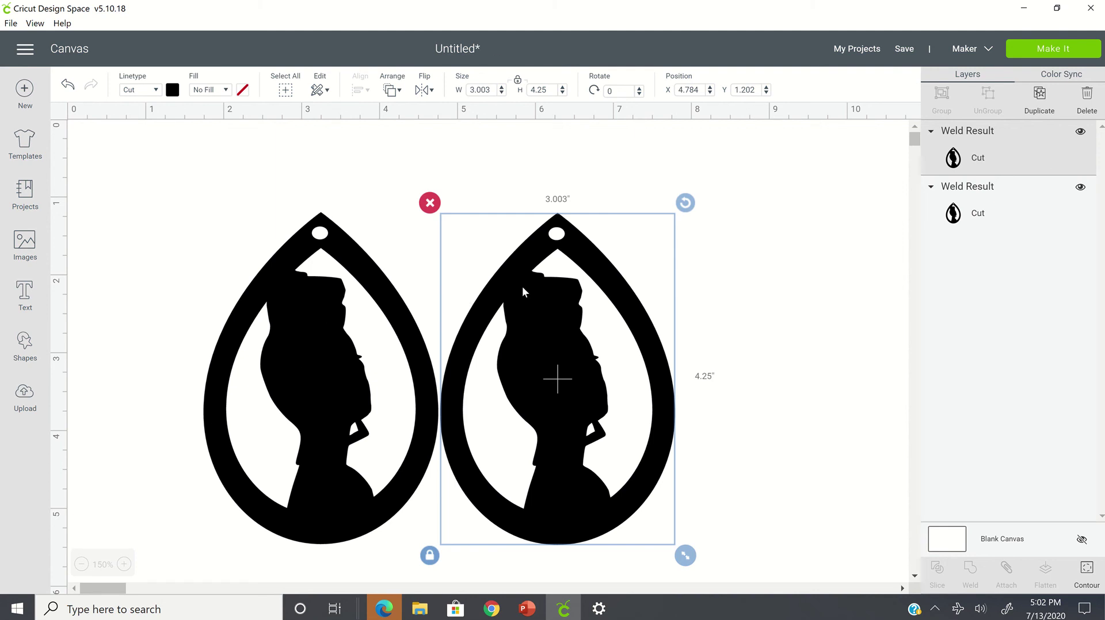
Step: Duplicate both black earrings together and place the new pair below the originals, at about X 1.673, Y 5.544
left_click(461, 256)
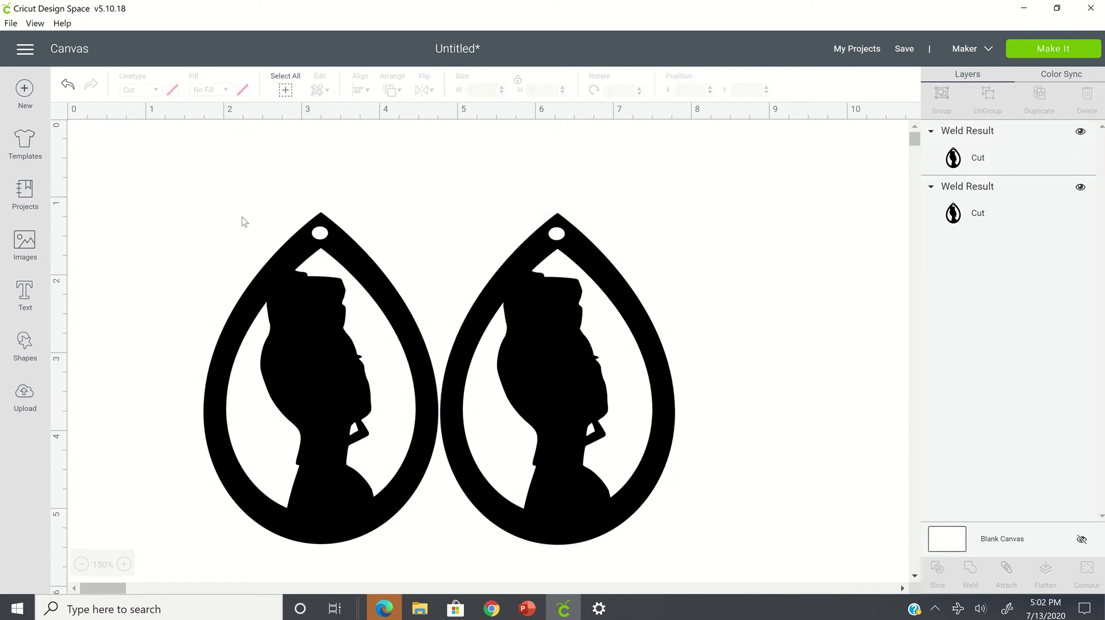
left_click(321, 378)
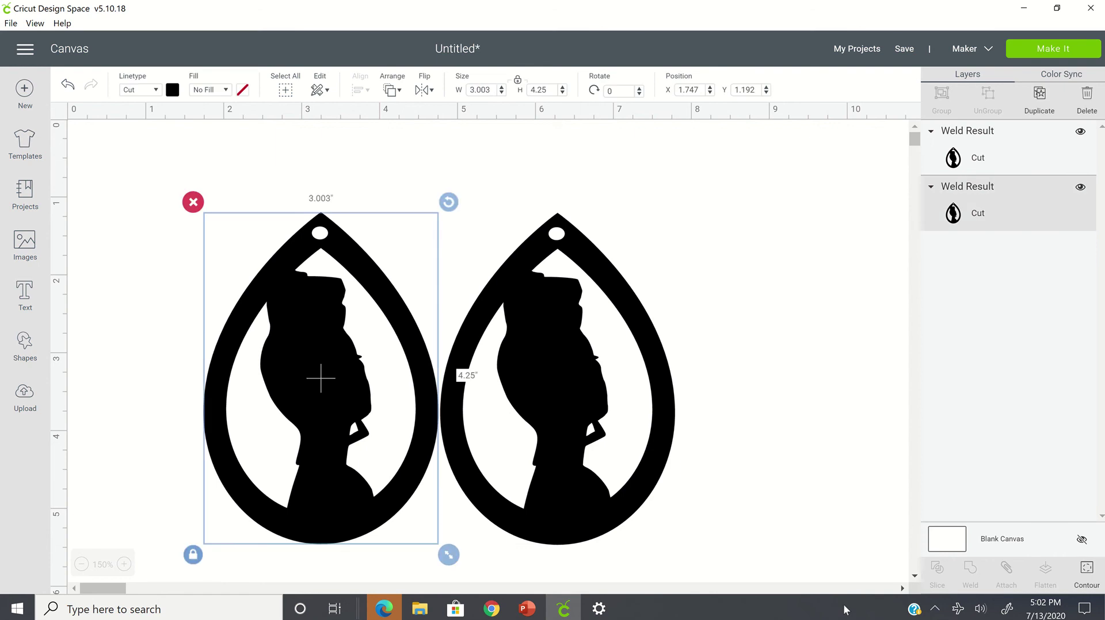
left_click(579, 404, "shift")
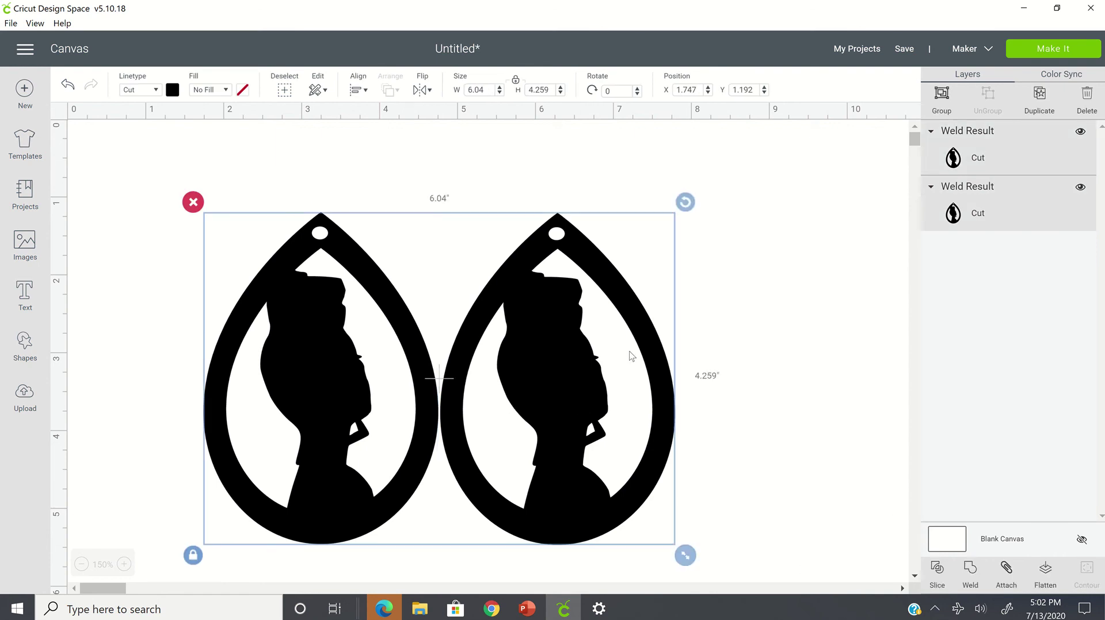
right_click(583, 344)
left_click(624, 288)
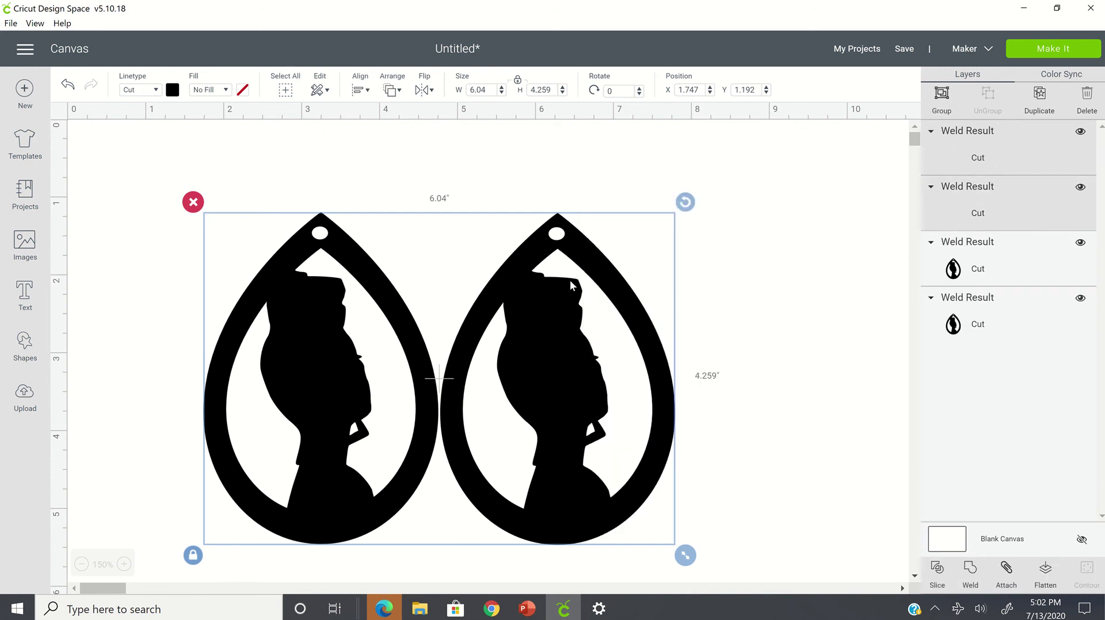
left_click_drag(570, 292, 531, 585)
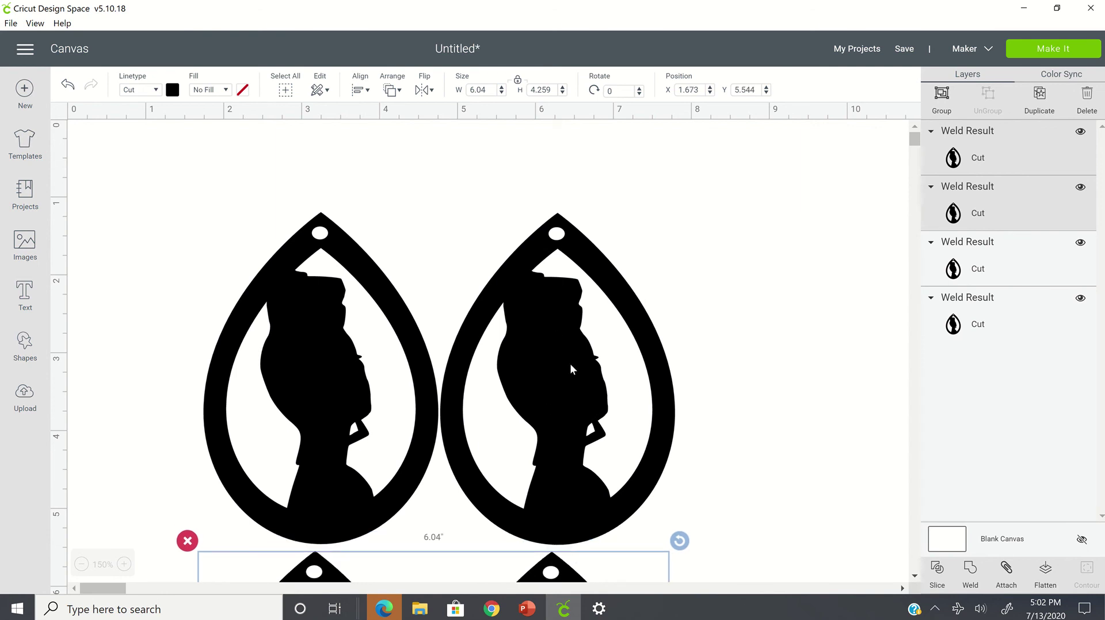
Step: Change the cut colour of the lower pair of earrings to brown
scroll(569, 362, "down", 5)
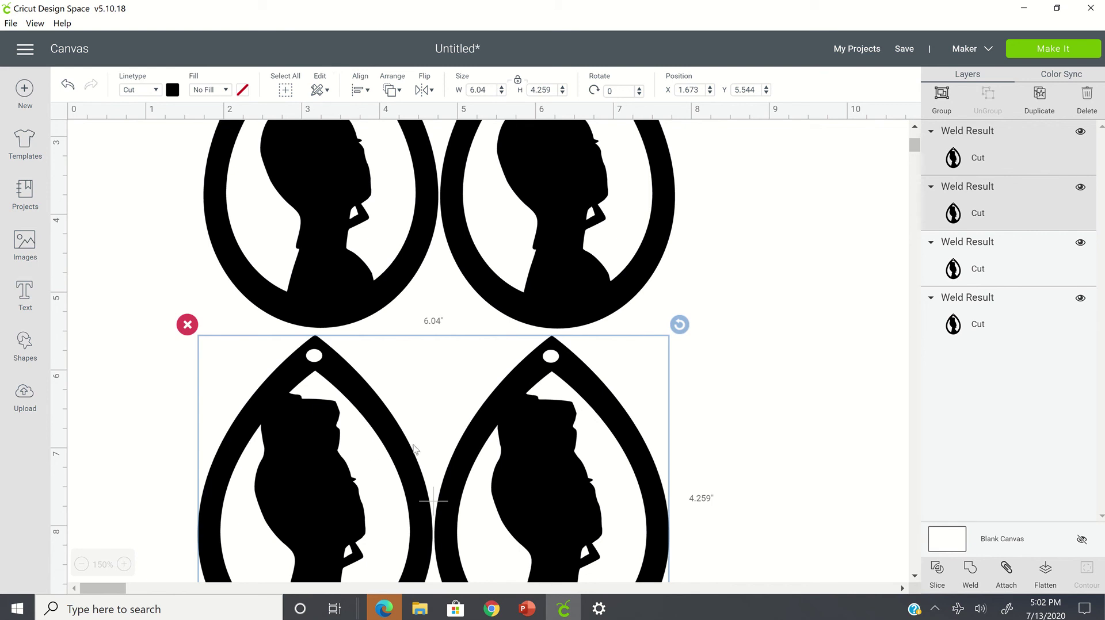
left_click(173, 91)
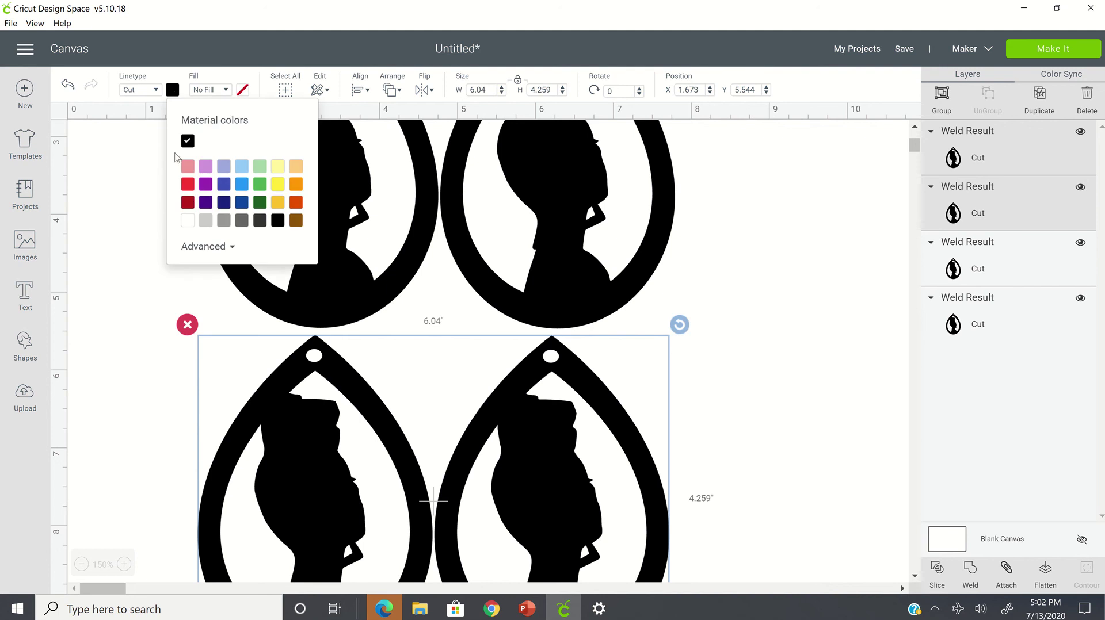
left_click(298, 222)
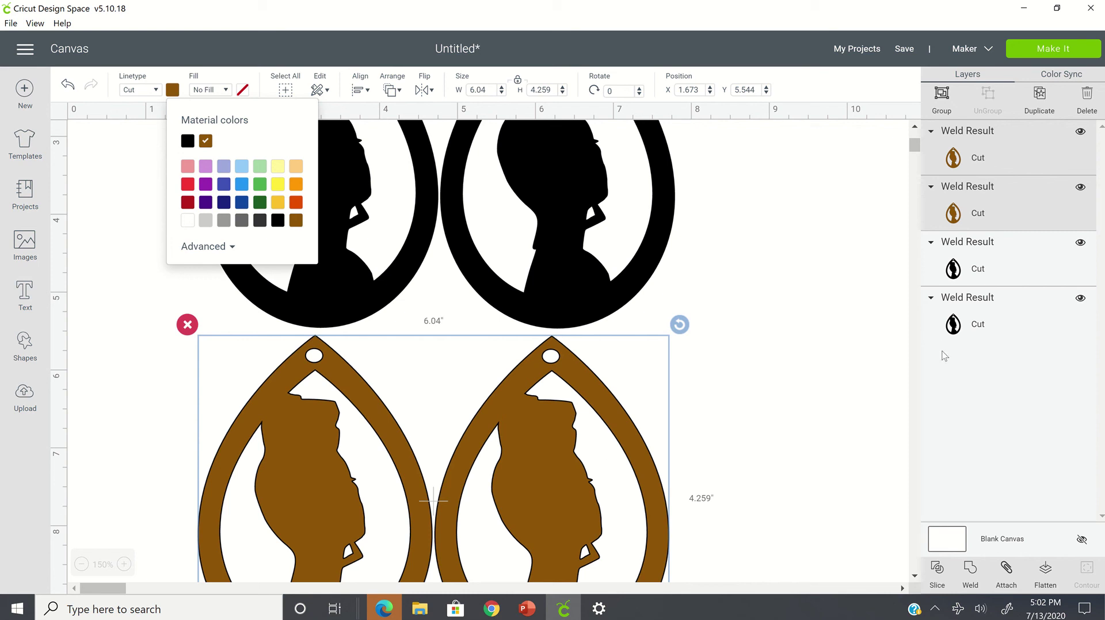
left_click(936, 373)
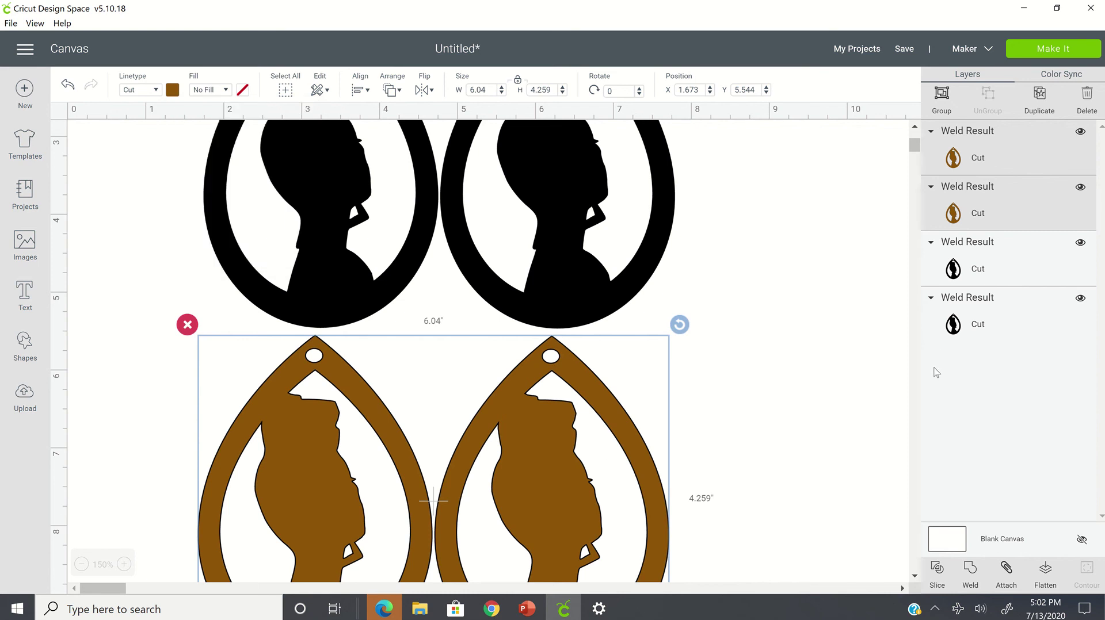
scroll(825, 368, "up", 4)
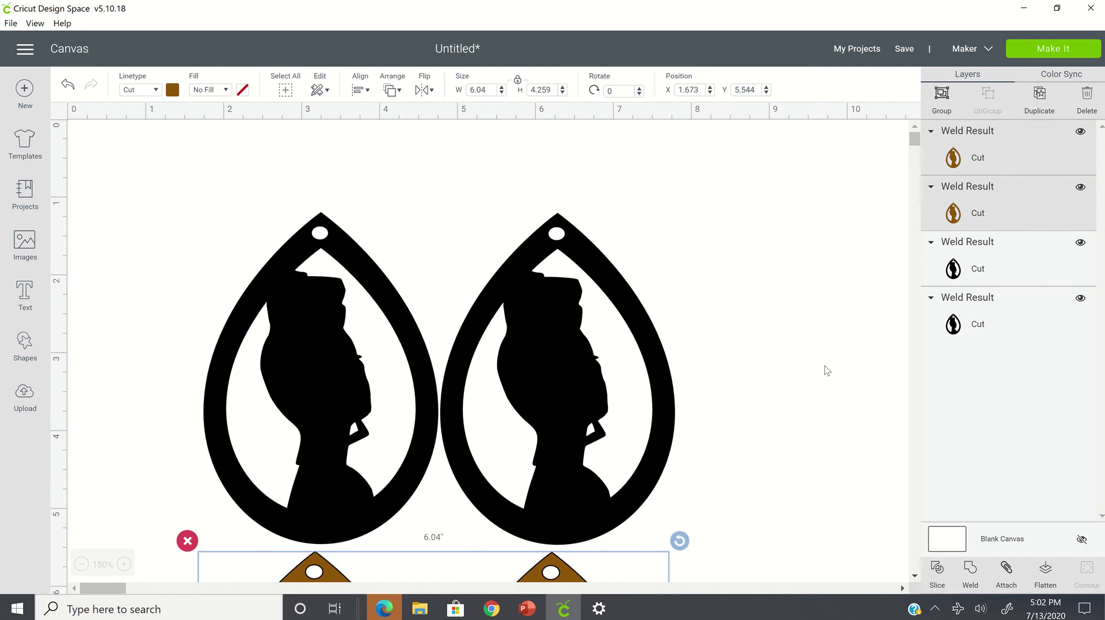
scroll(827, 370, "down", 5)
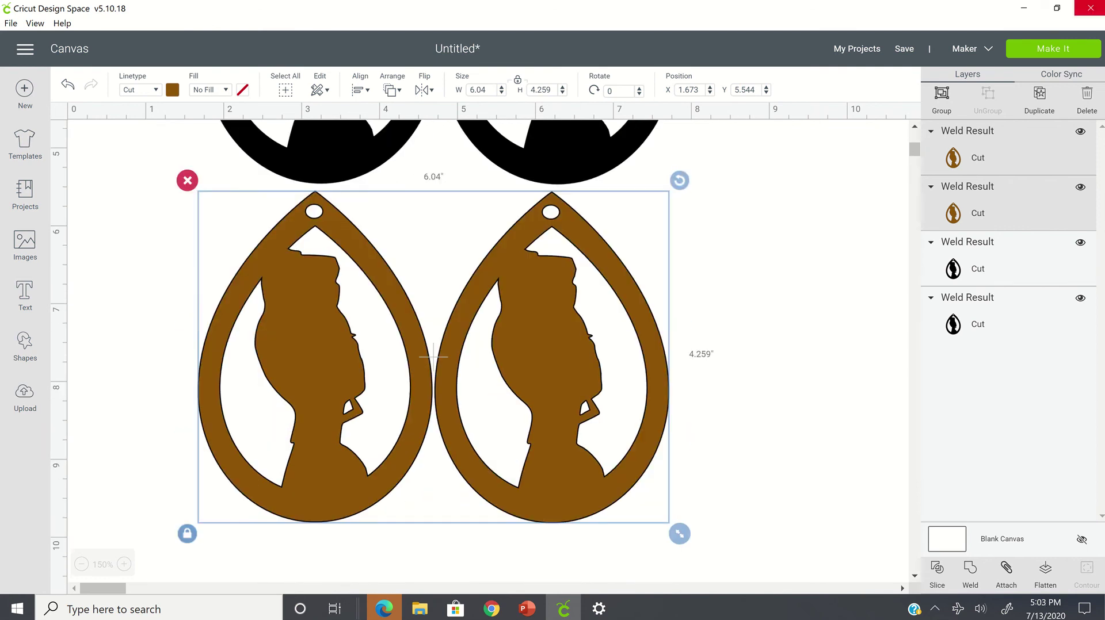
Step: Preview the black and brown cutting mats up to the material selection stage, and cancel the cut to return to the canvas
left_click(1032, 50)
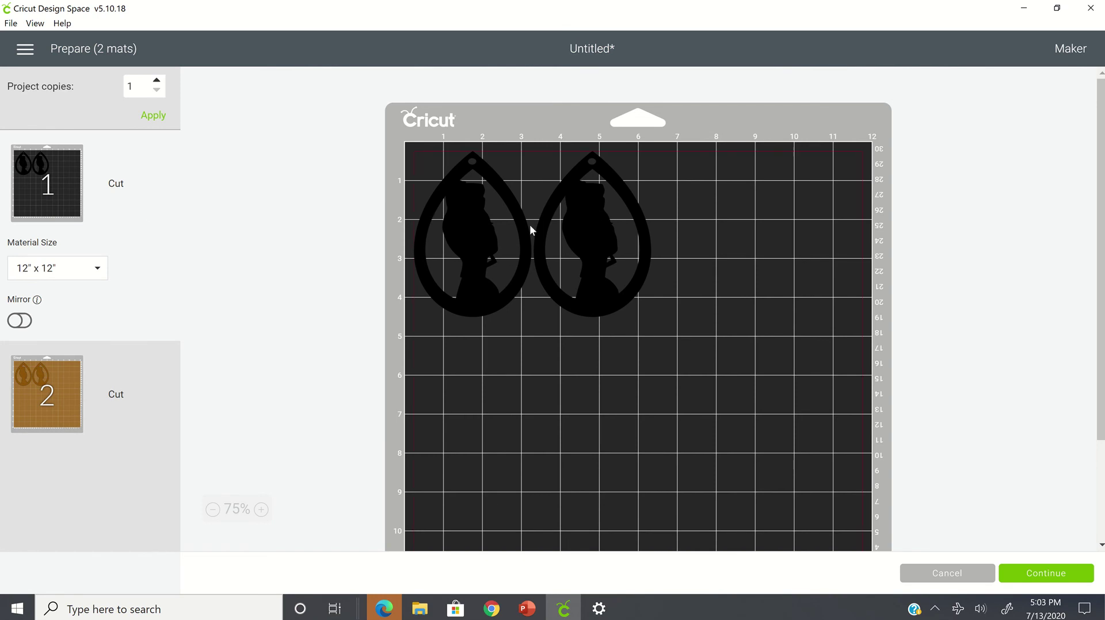
left_click(71, 384)
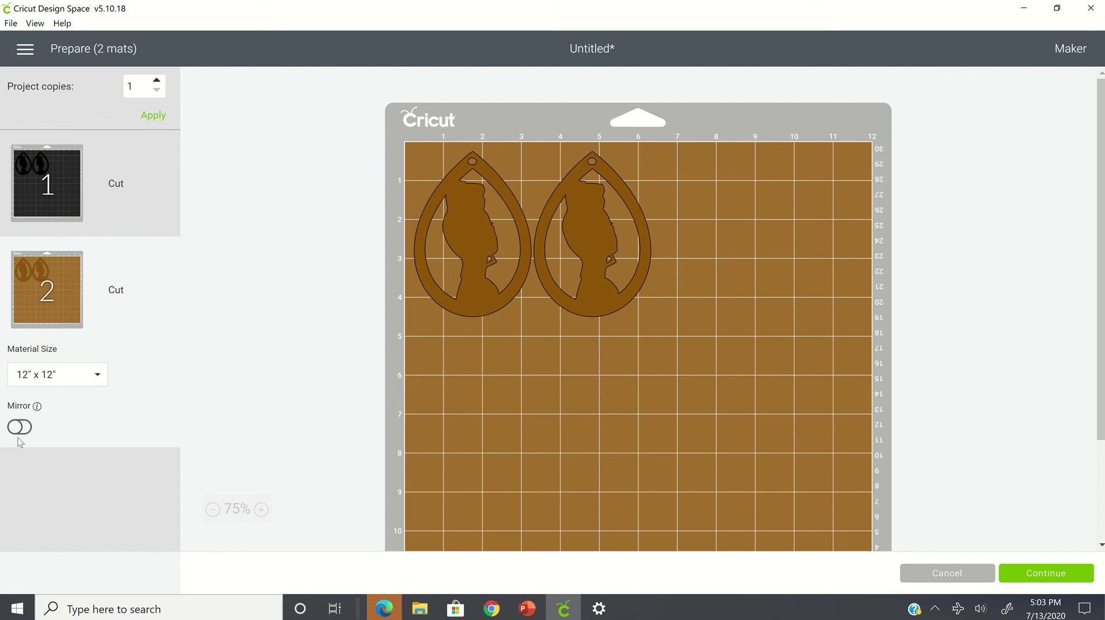
left_click(1027, 576)
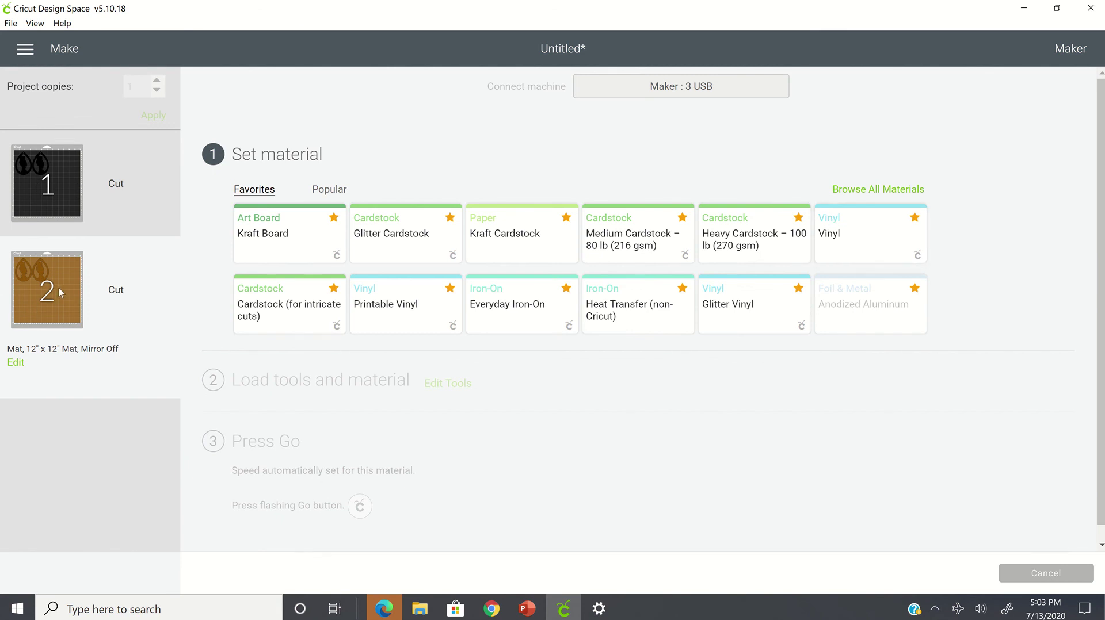
mouse_move(58, 286)
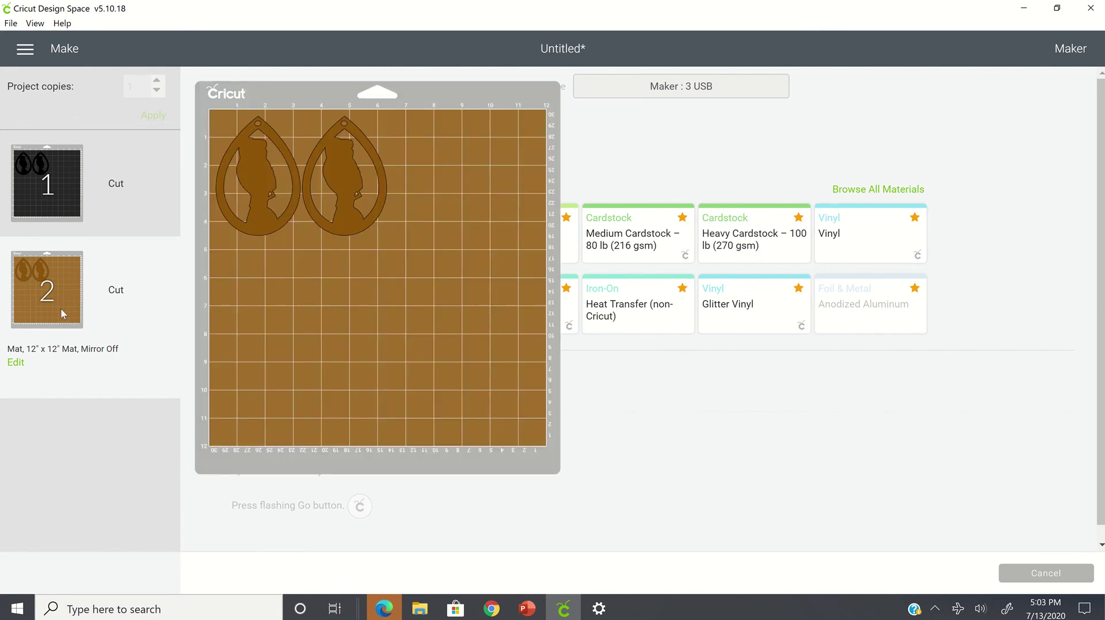
mouse_move(58, 319)
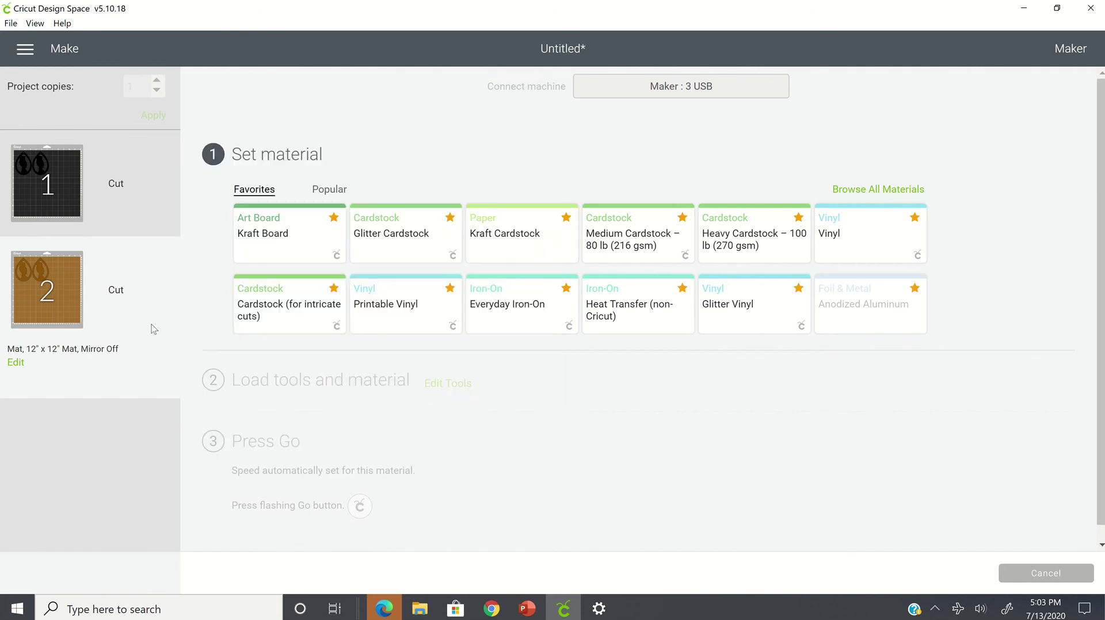
left_click(118, 190)
mouse_move(47, 192)
mouse_move(58, 213)
left_click(1046, 573)
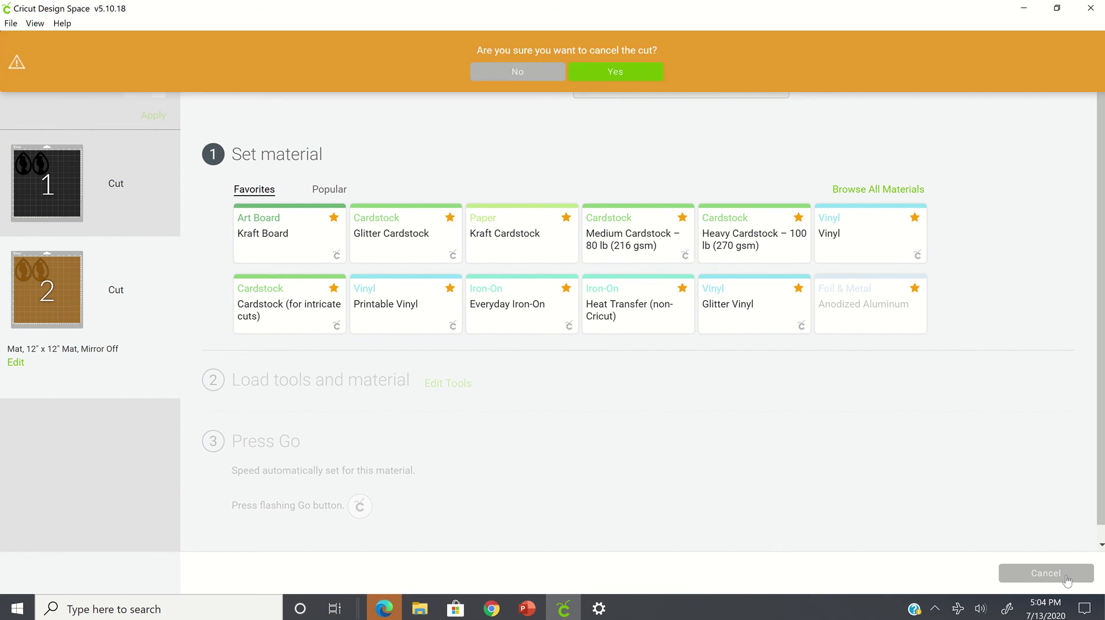
left_click(650, 74)
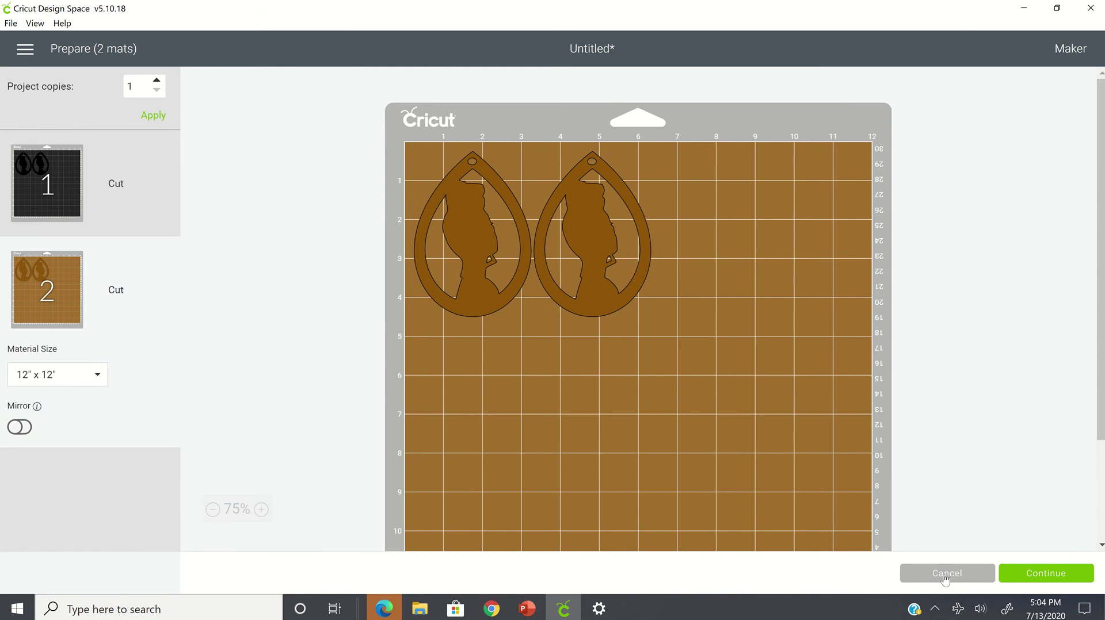
left_click(944, 574)
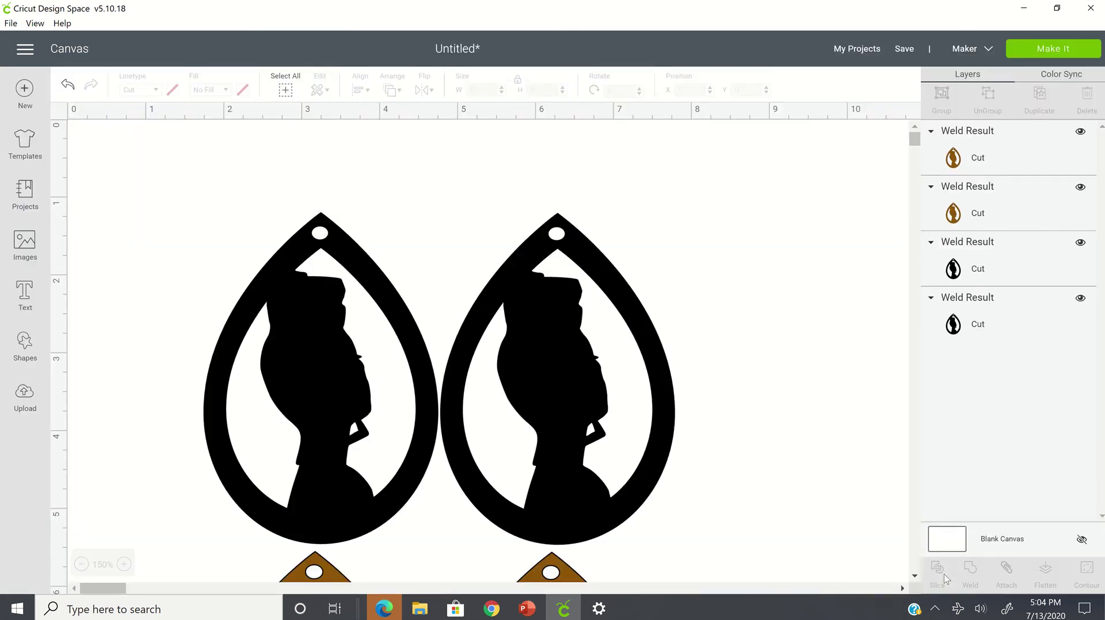
Step: Move the second black earring over the brown one below it, to about X 5.951, Y 3.155, and send it to the front
scroll(594, 457, "down", 3)
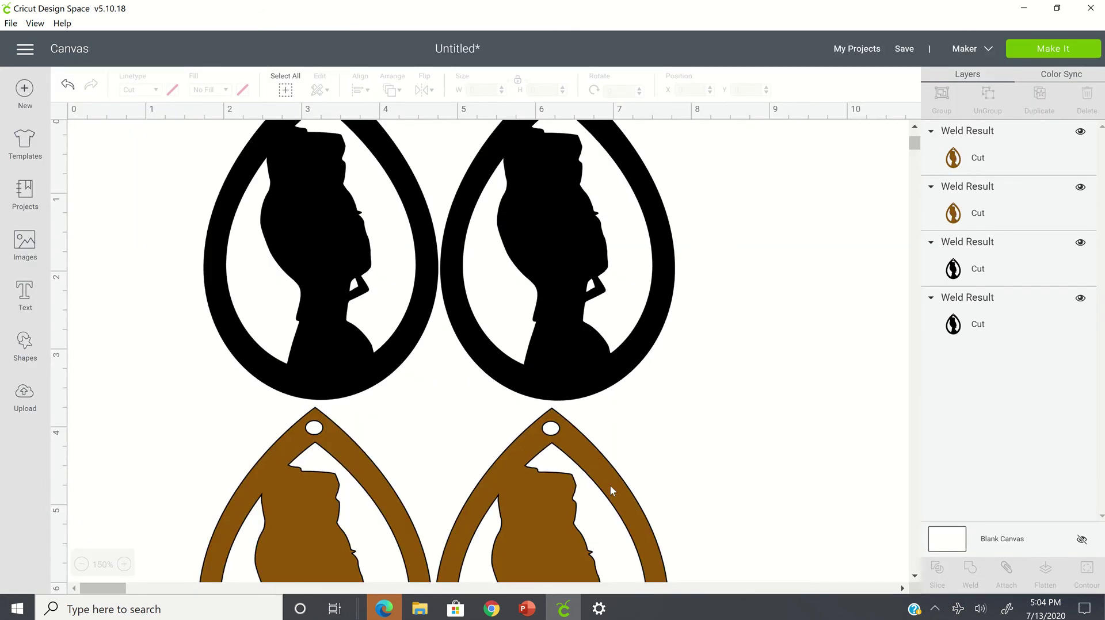
scroll(627, 424, "down", 3)
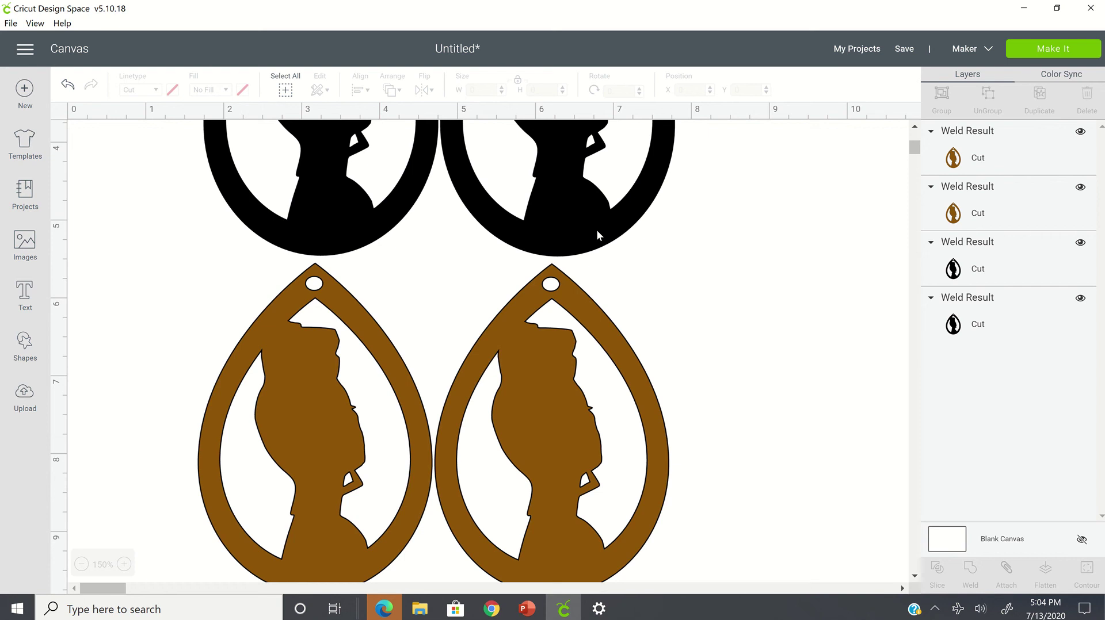
left_click_drag(597, 230, 695, 392)
right_click(694, 392)
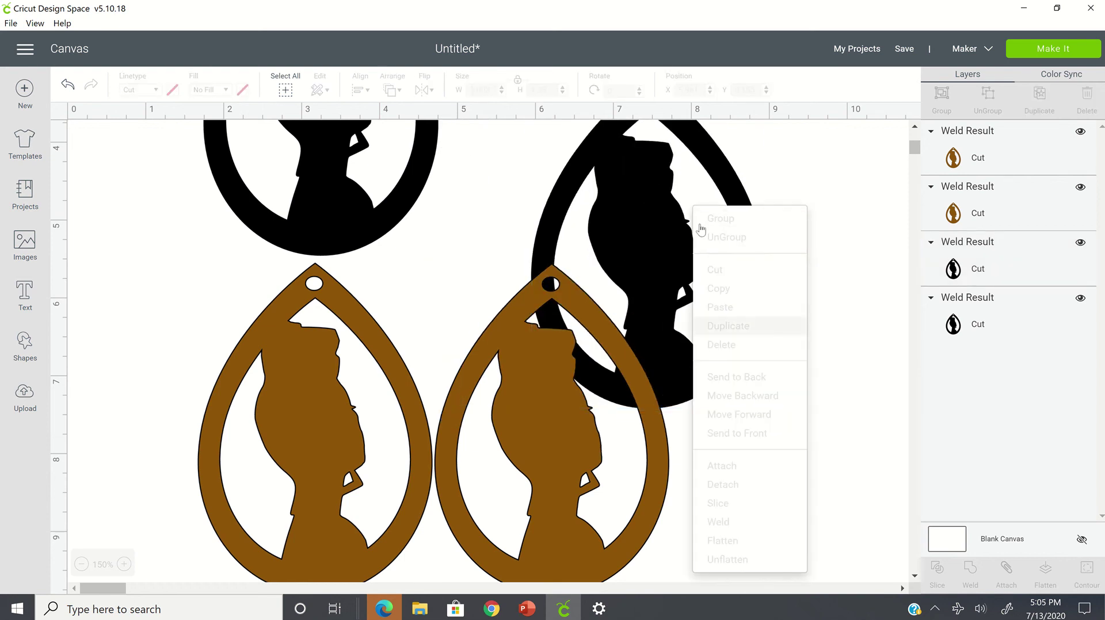
left_click(637, 185)
right_click(638, 186)
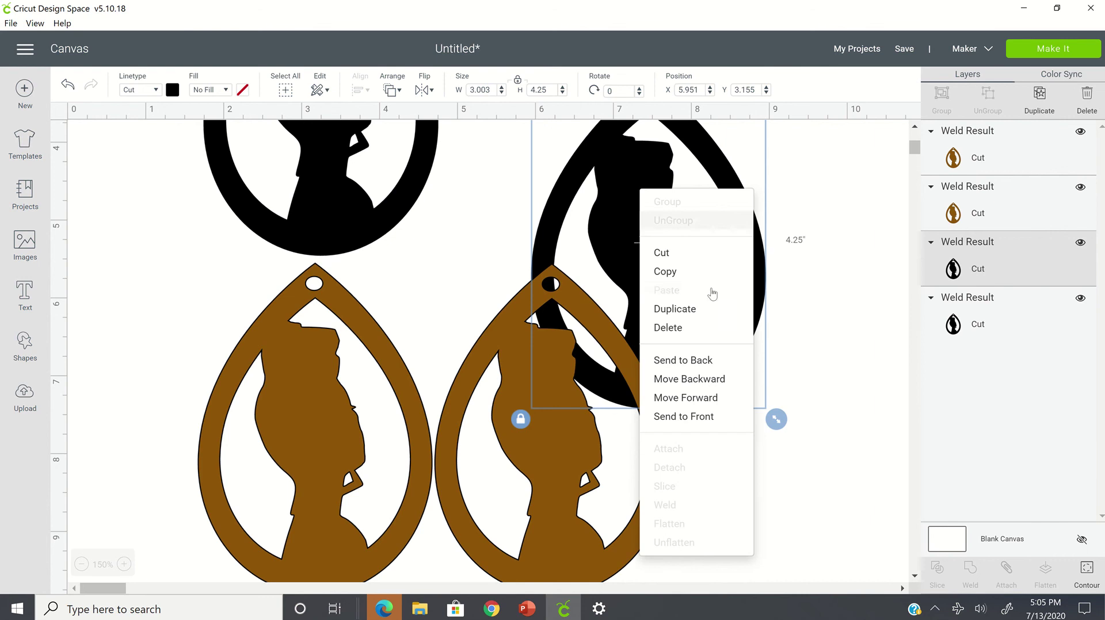
left_click(685, 417)
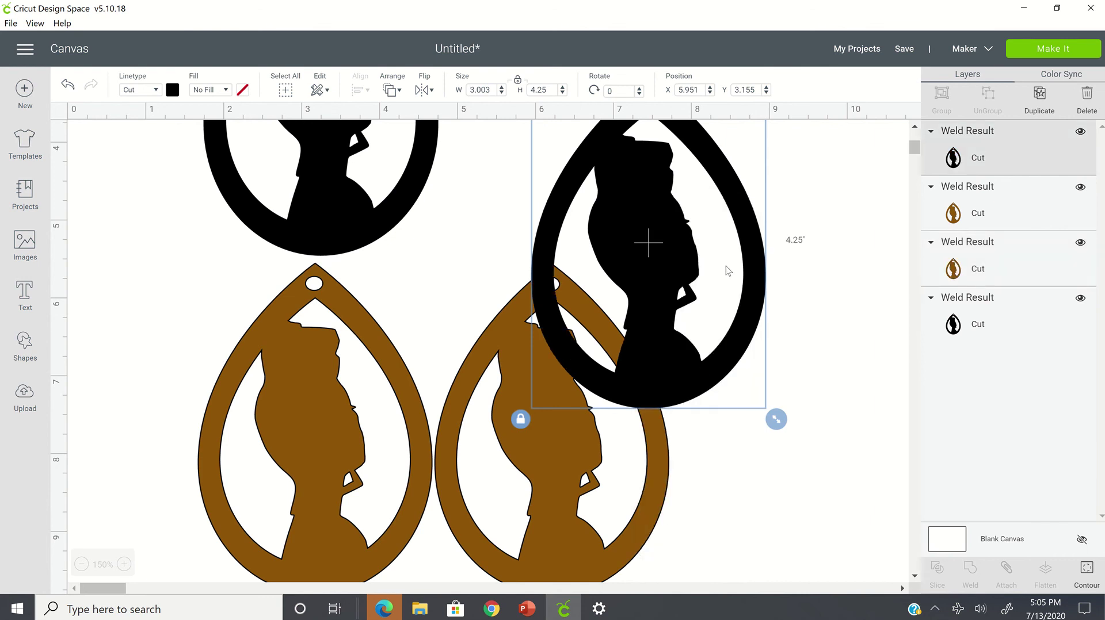
Step: Align the second black earring exactly over the second brown earring and deselect it
left_click_drag(655, 226, 556, 415)
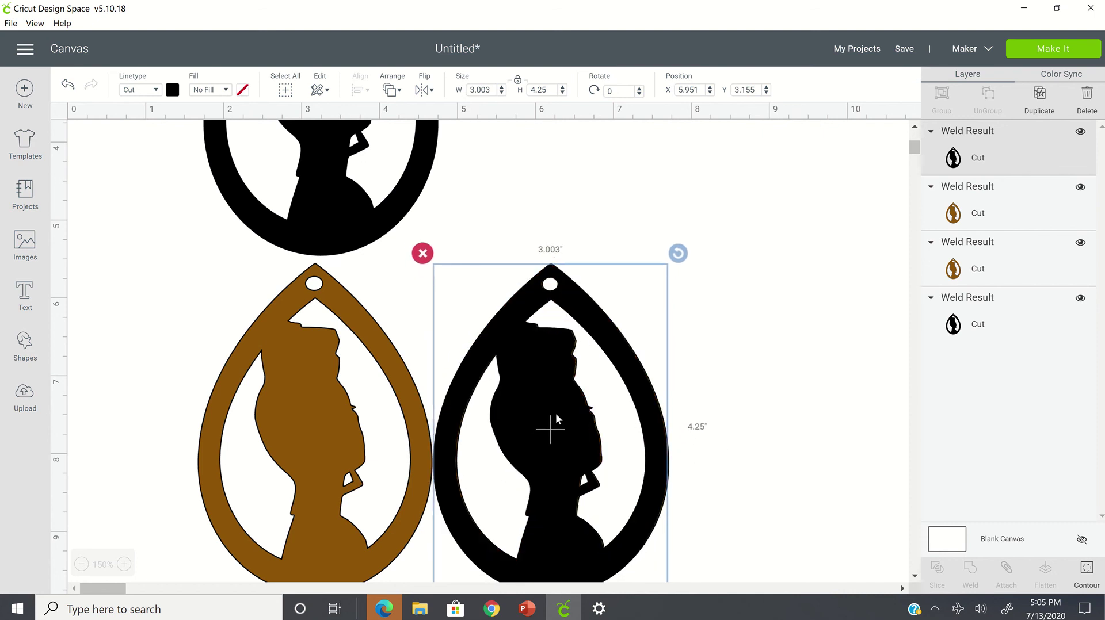
left_click(661, 196)
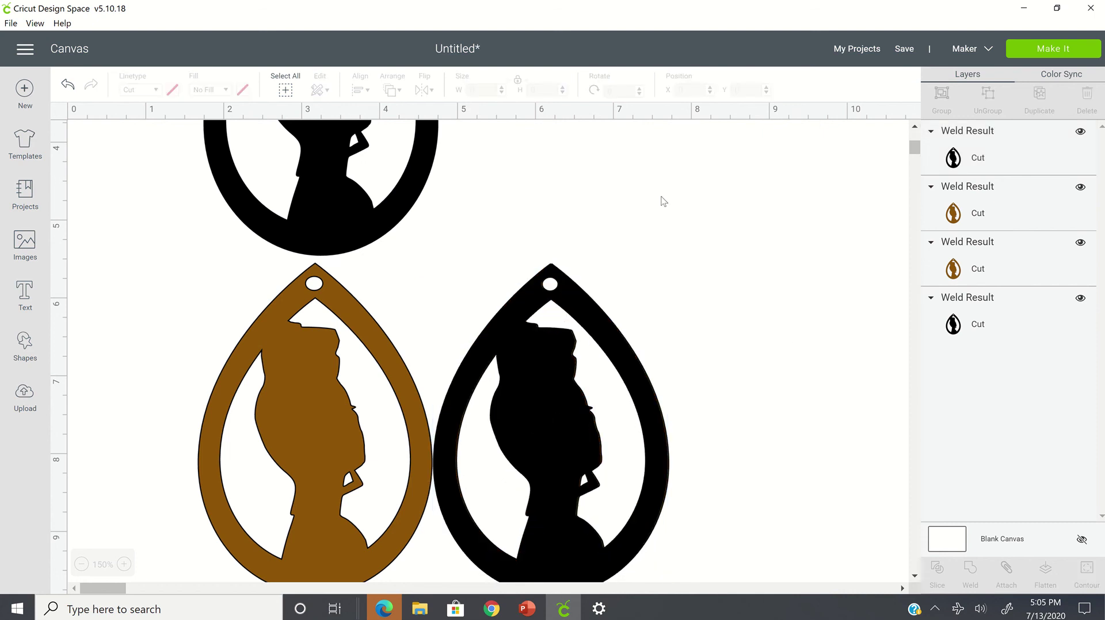
Step: Send the remaining black earring to the front, place it exactly over the uncovered brown earring, and deselect it
right_click(397, 217)
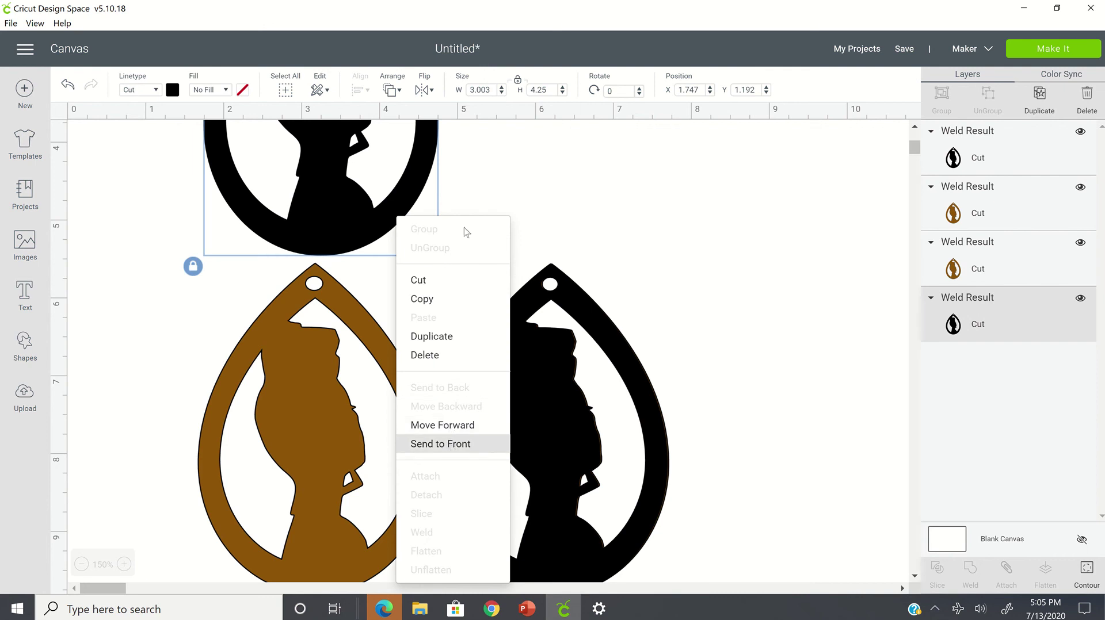
left_click(440, 444)
left_click_drag(427, 244, 405, 523)
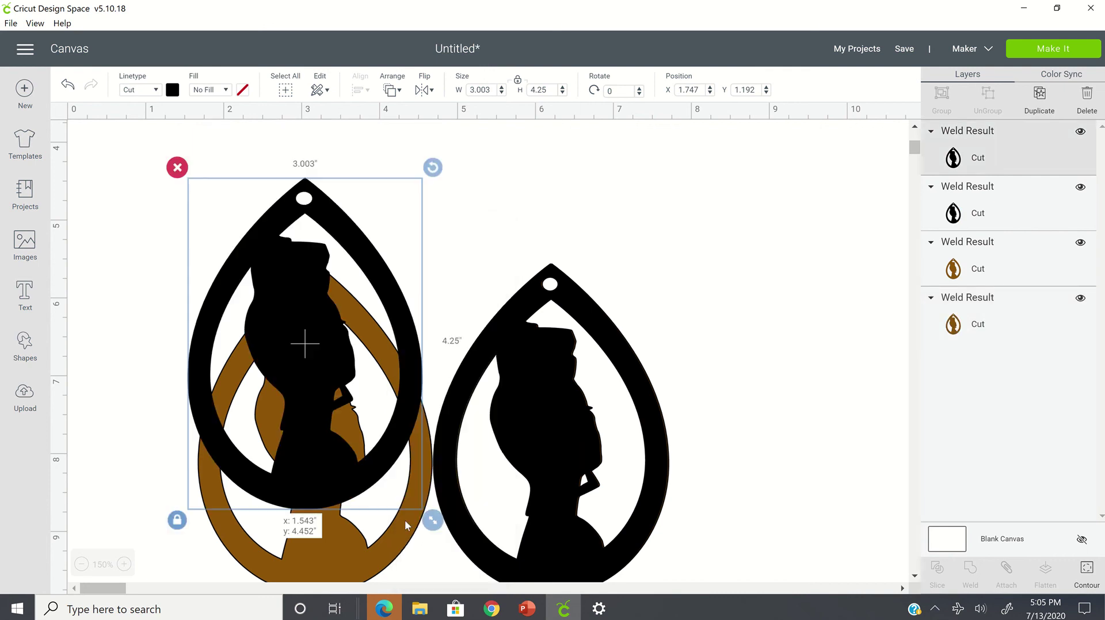
left_click_drag(420, 562, 424, 524)
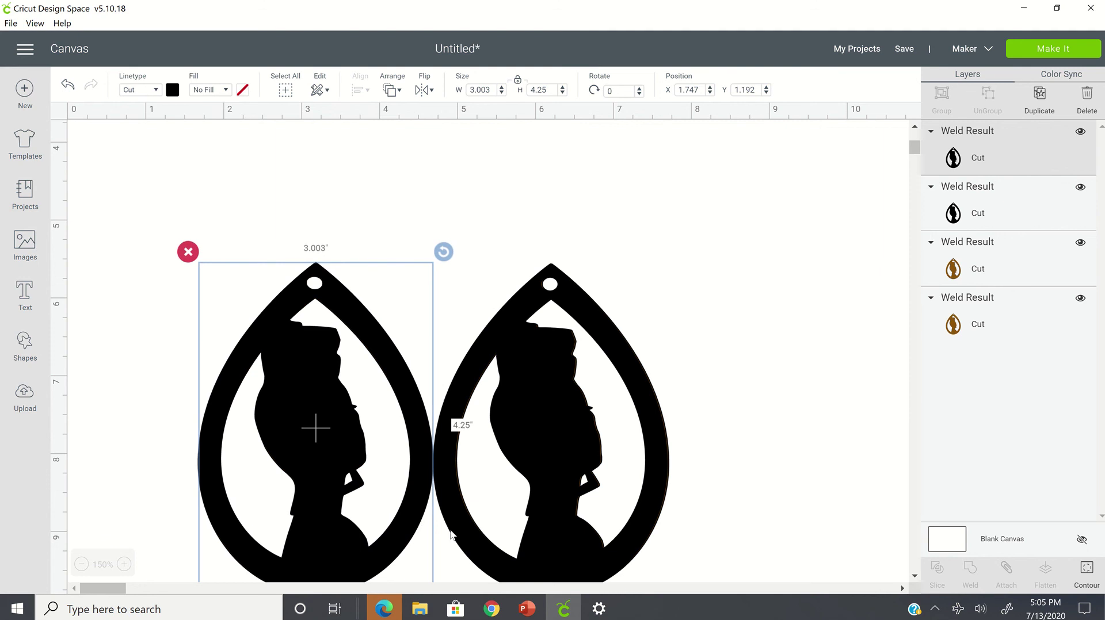
left_click(708, 311)
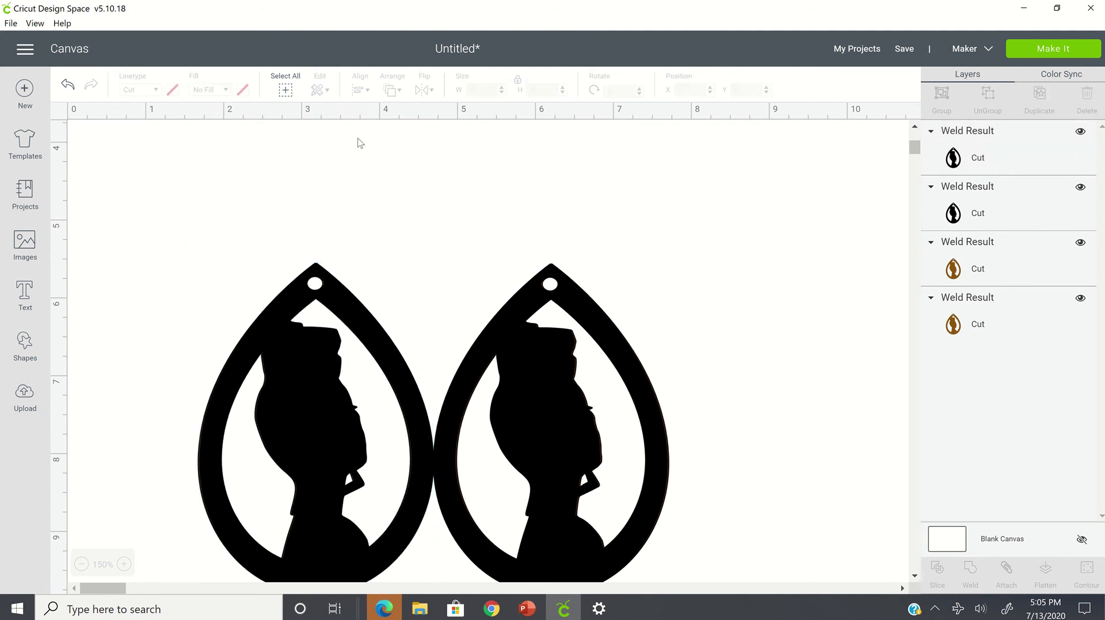